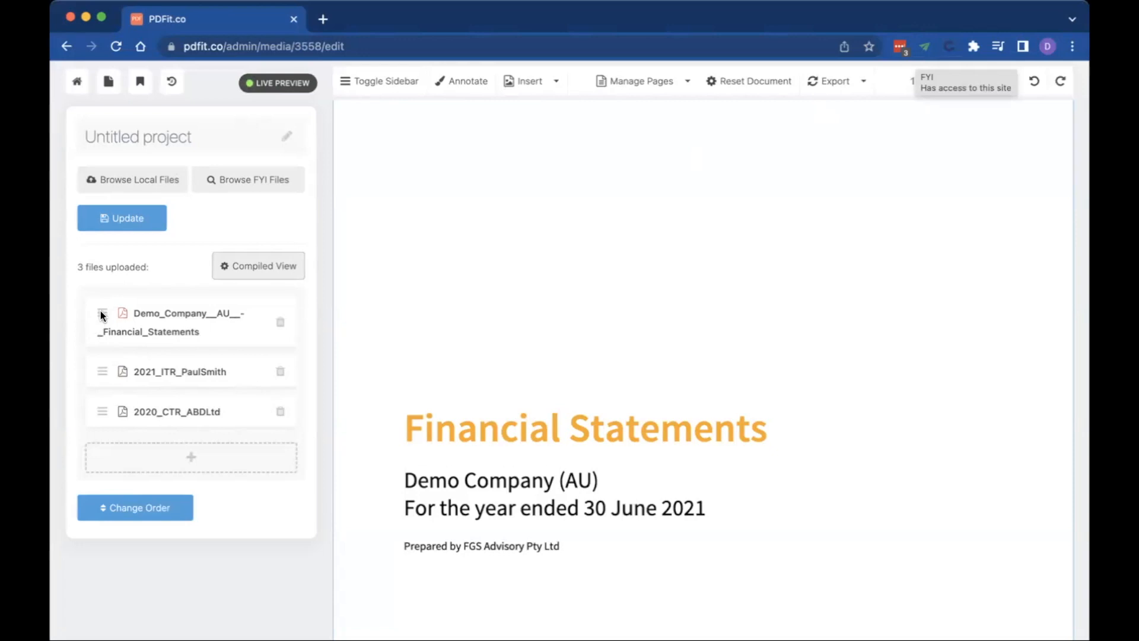
- Try moving the Demo_Company__AU__-_Financial_Statements file below the other two uploaded files
left_click_drag(101, 315, 115, 436)
left_click_drag(103, 316, 104, 308)
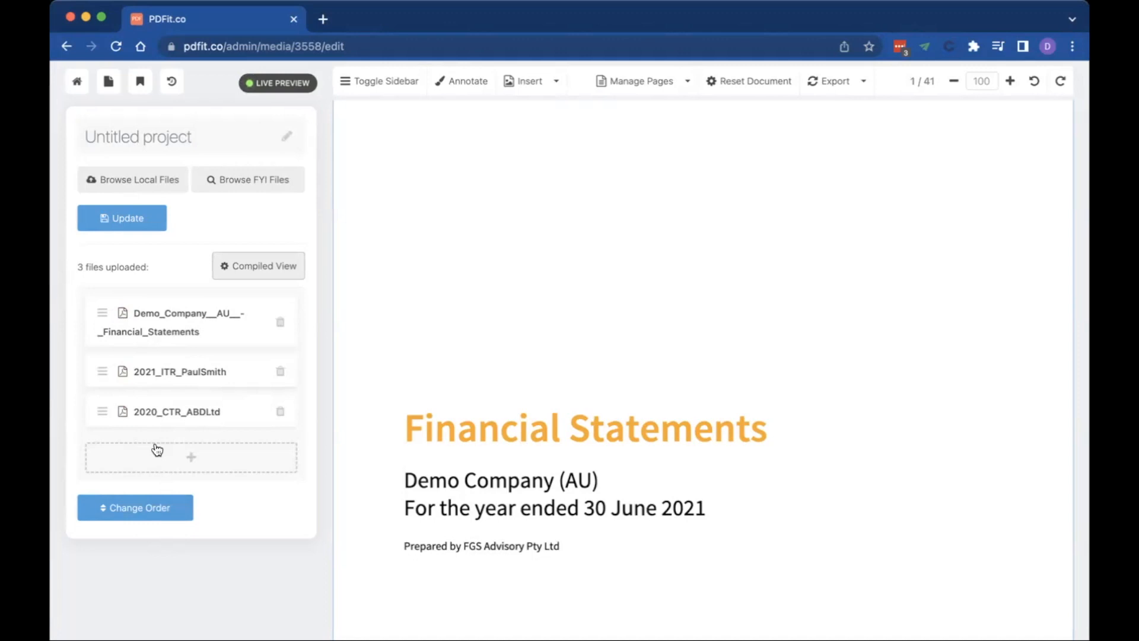
- Open the page rearrangement view, maximize it and enlarge the page thumbnails to four per row
left_click(611, 85)
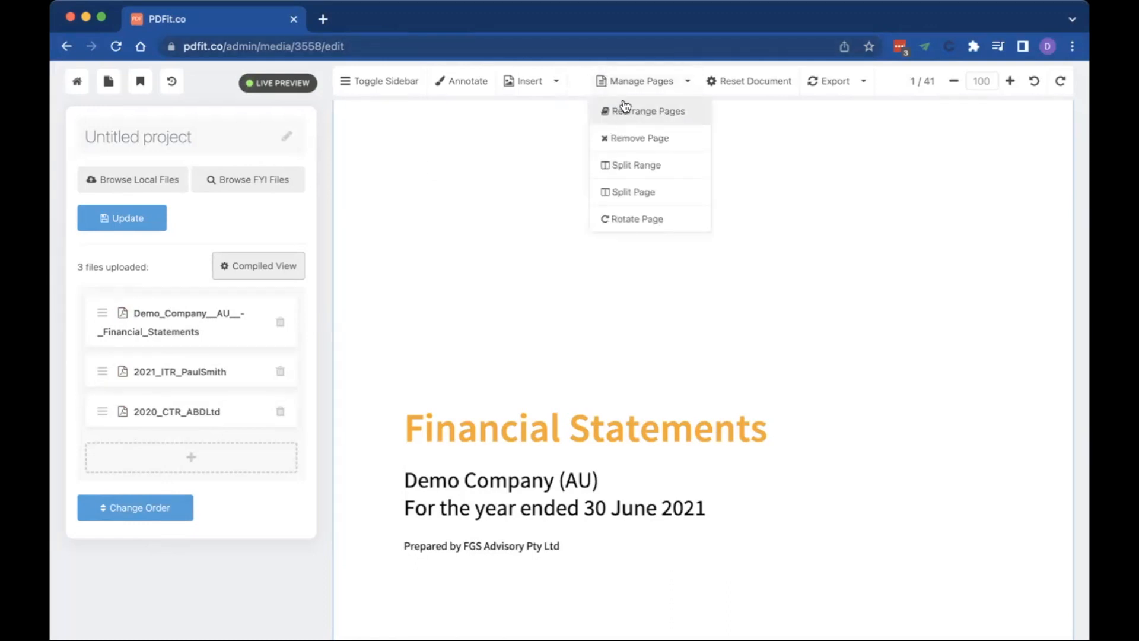
left_click(662, 125)
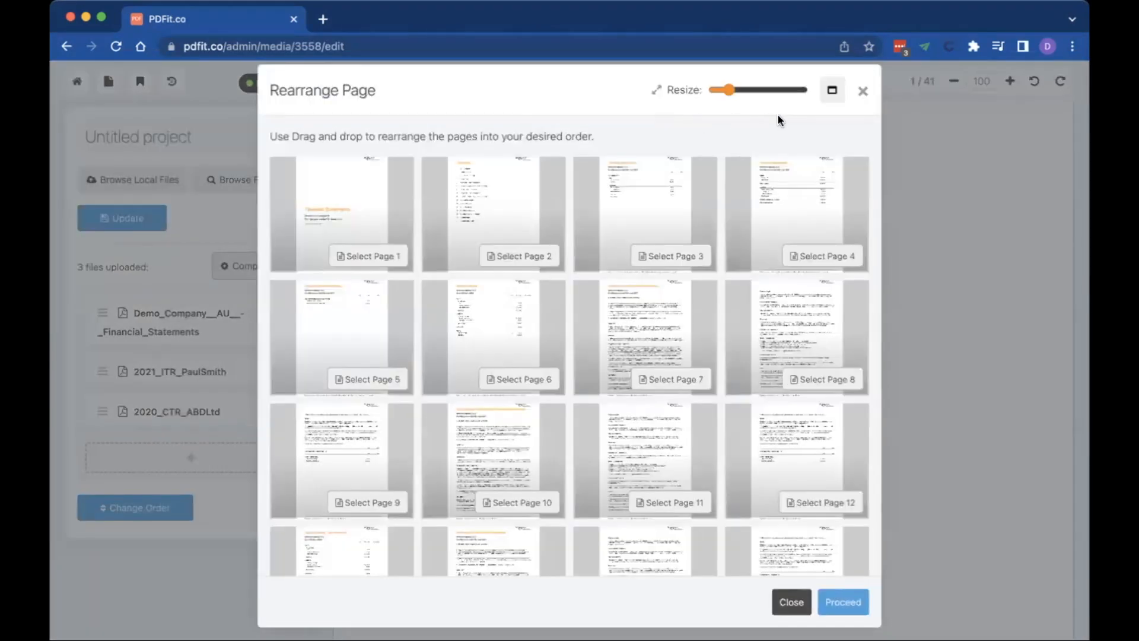
left_click(832, 92)
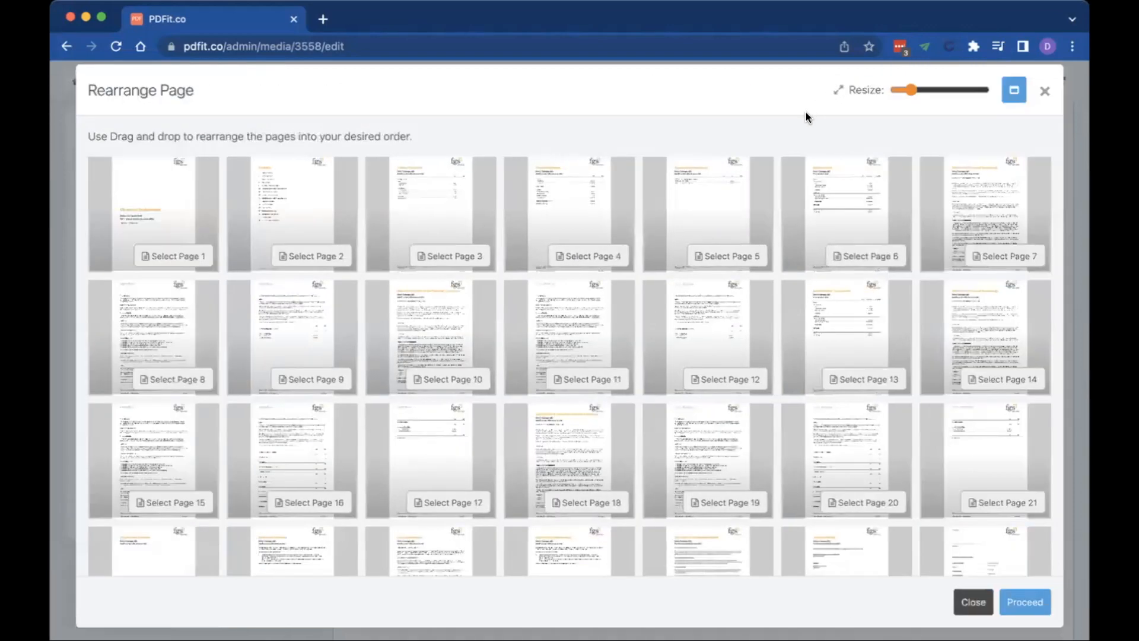
left_click_drag(909, 90, 949, 90)
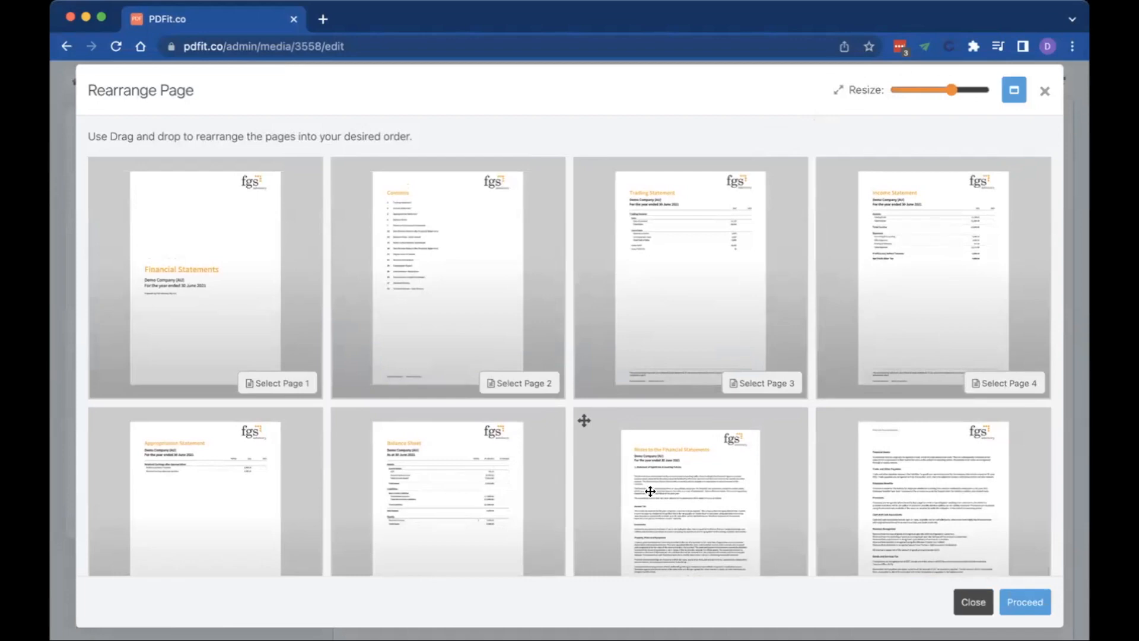
- Try placing page 7 followed by page 6 directly after page 1, and close the rearrangement without applying it
left_click_drag(504, 518, 432, 249)
left_click_drag(656, 455, 468, 239)
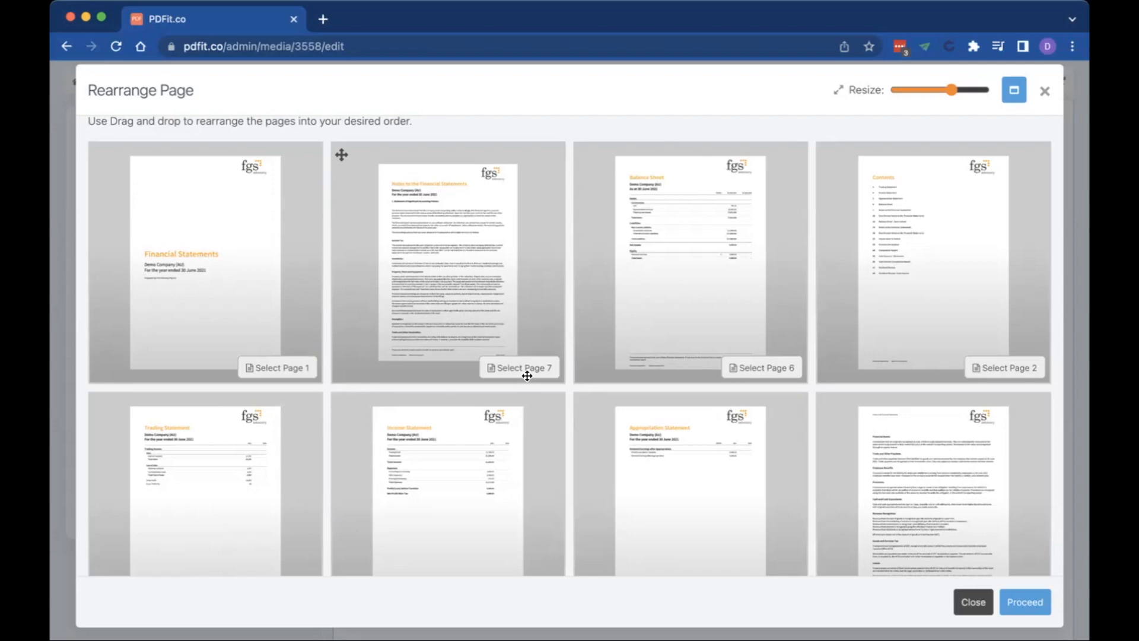
scroll(527, 376, "down", 1)
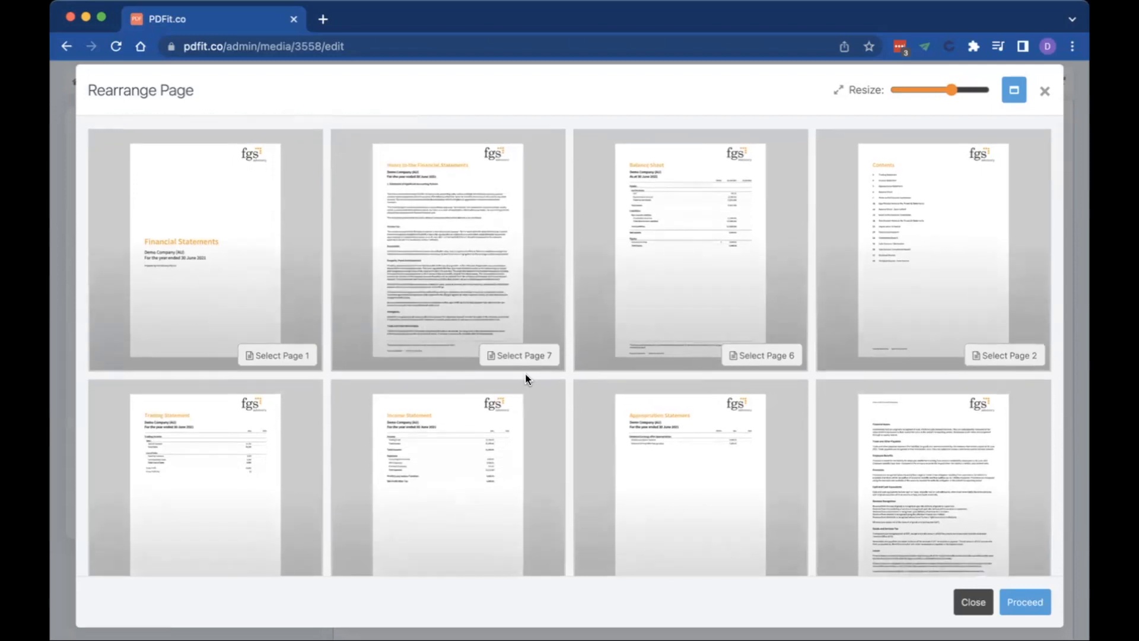
scroll(527, 379, "down", 3)
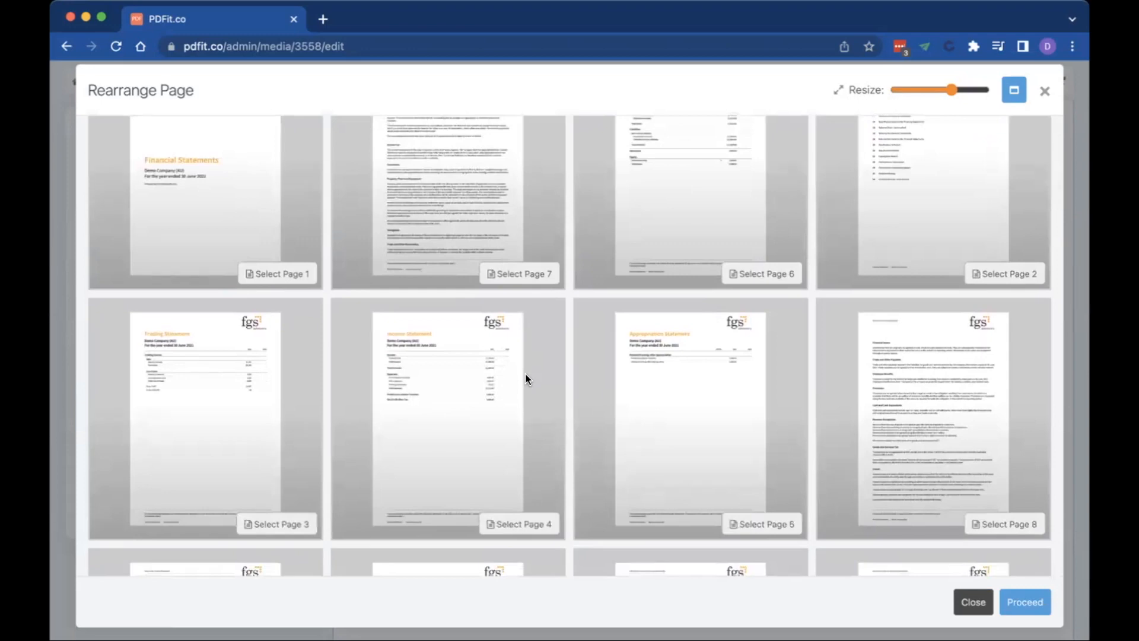
scroll(526, 377, "up", 4)
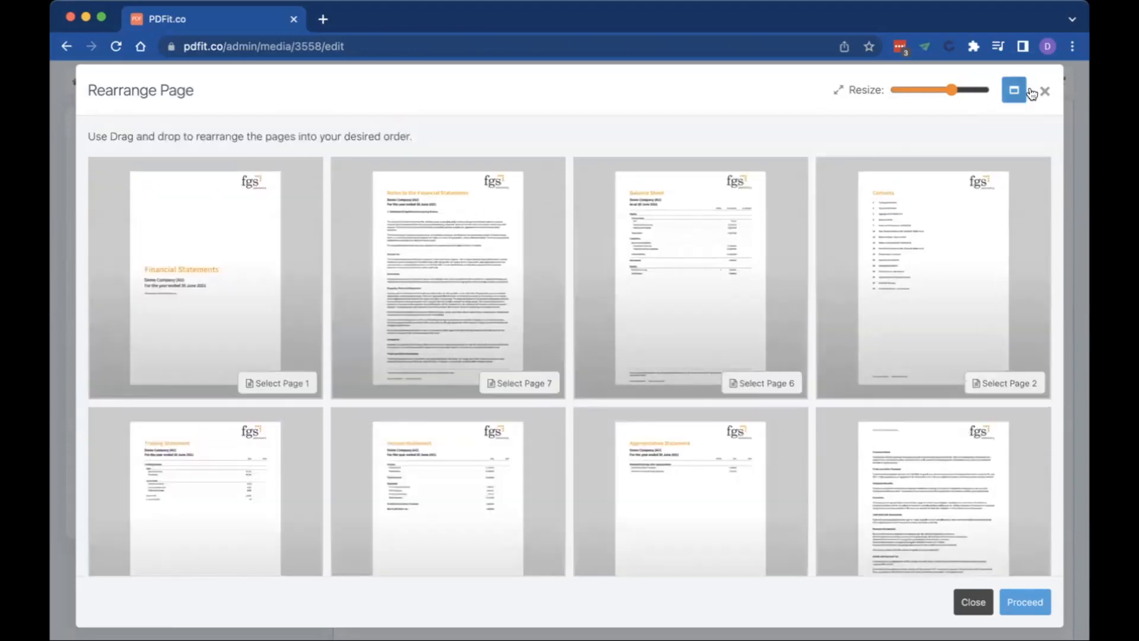
left_click(1042, 93)
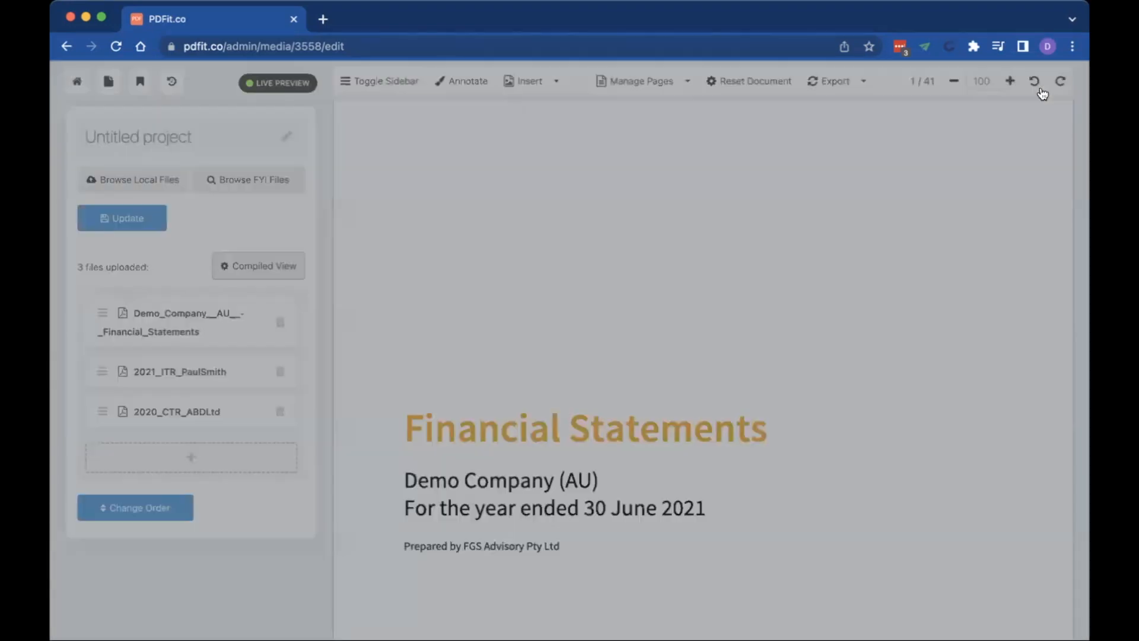
- Try removing pages 2, 4 and 5 from the compiled document, and close the removal without applying it
left_click(655, 82)
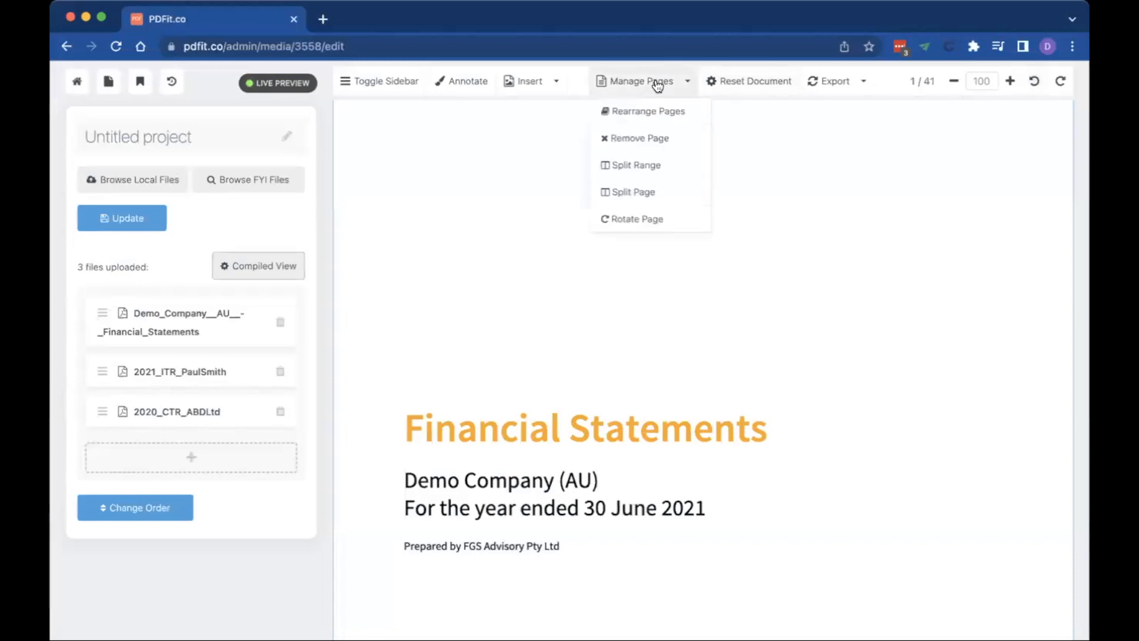
left_click(644, 140)
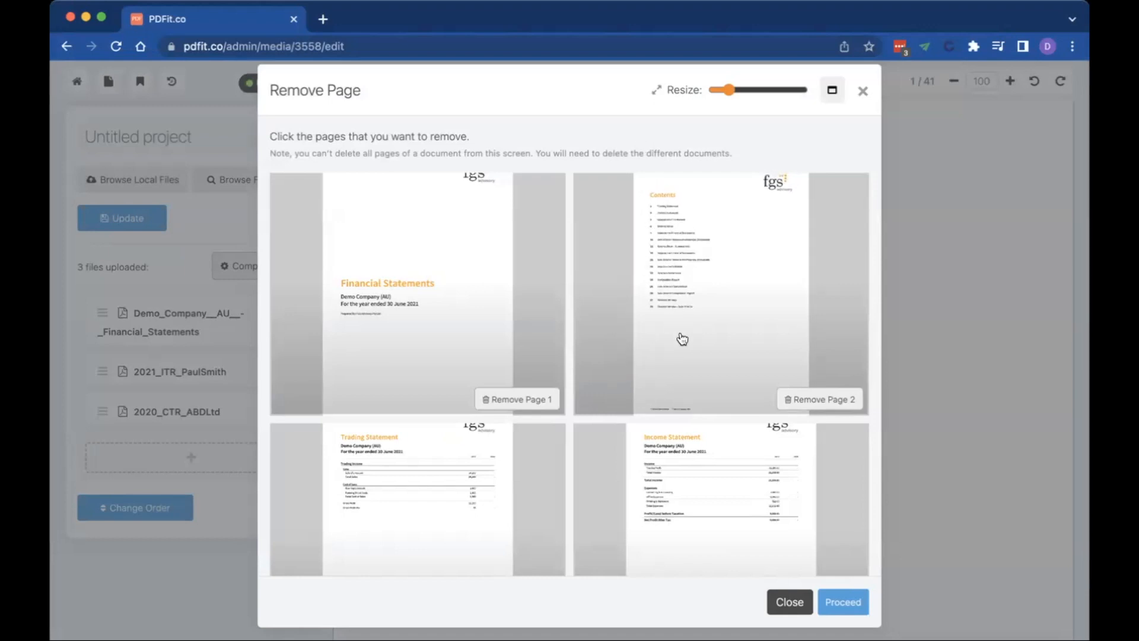
left_click(755, 338)
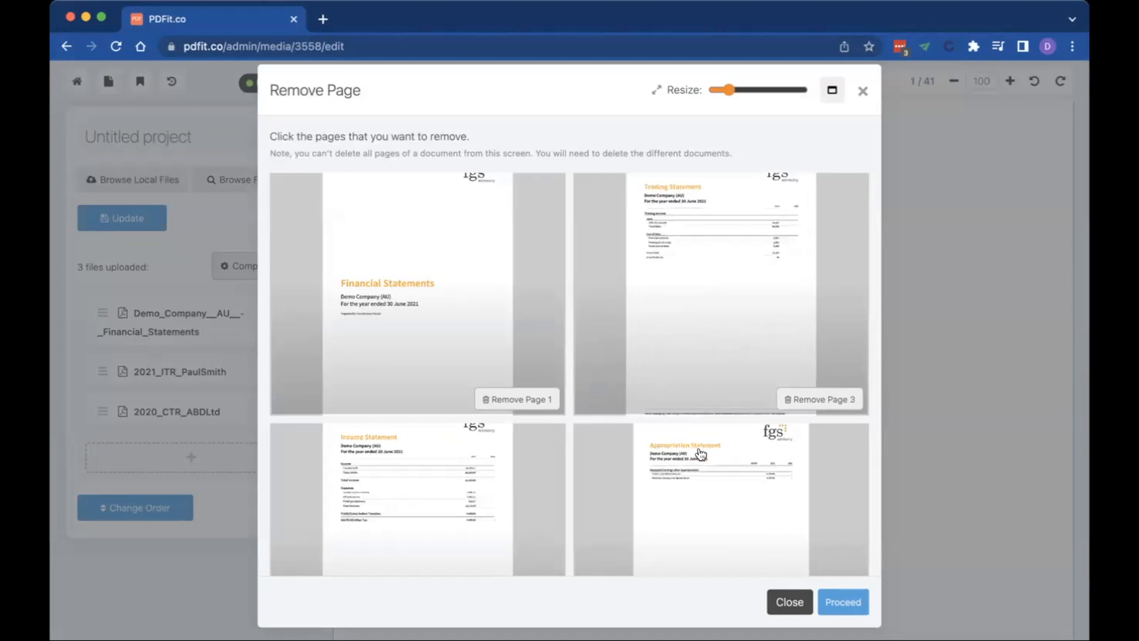
scroll(522, 476, "down", 4)
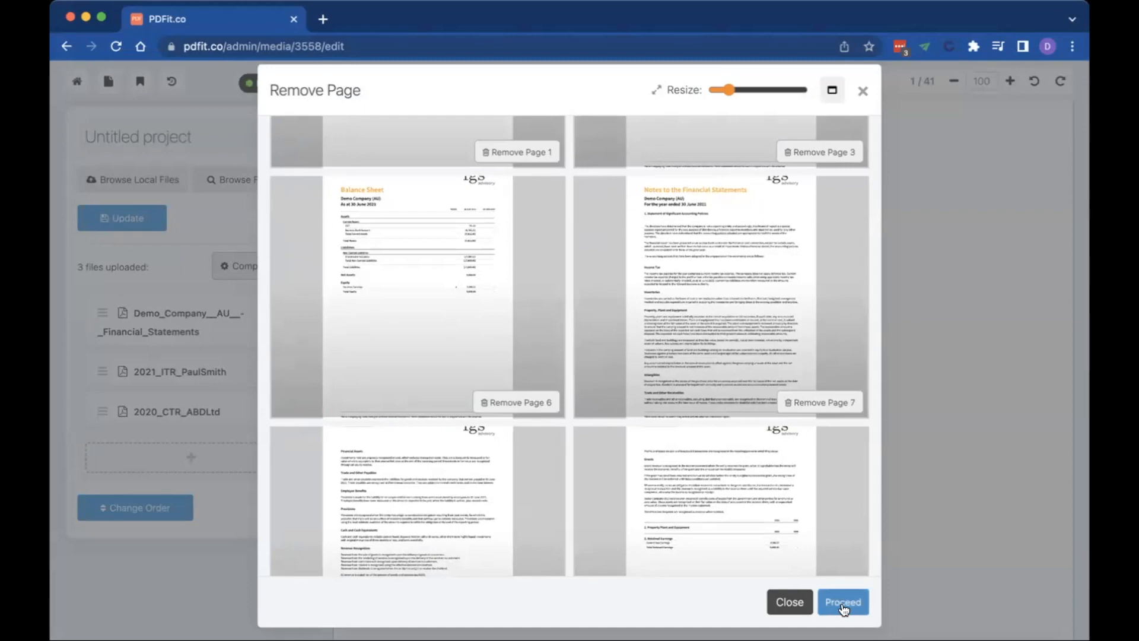
left_click(791, 603)
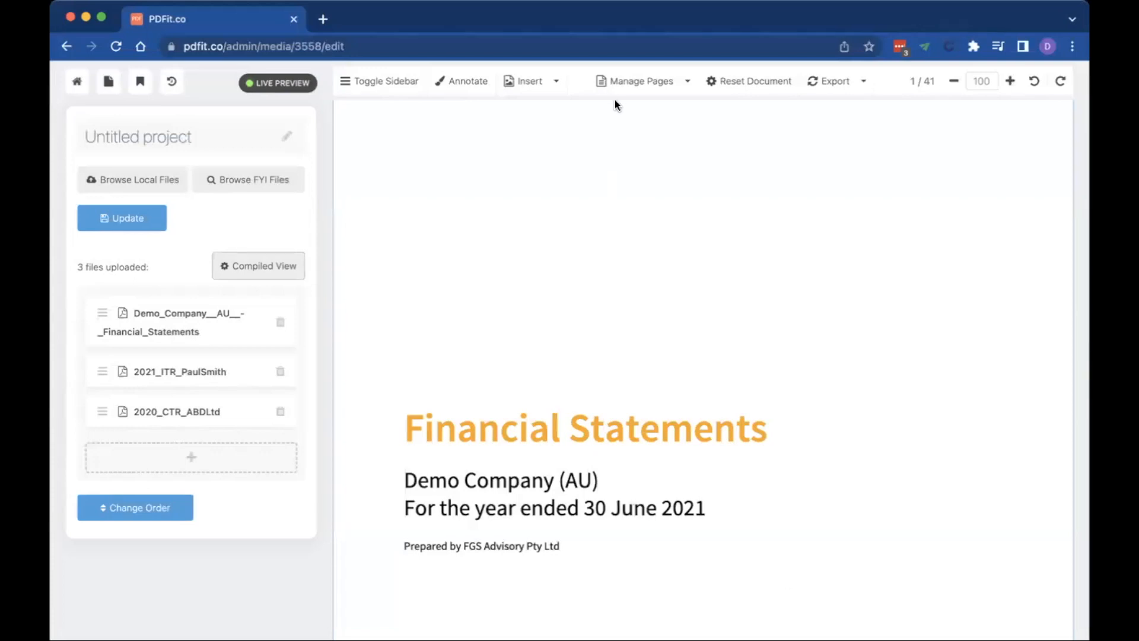
- Set up a split by range from starting page 5 to ending page 15, and close it without applying
left_click(625, 83)
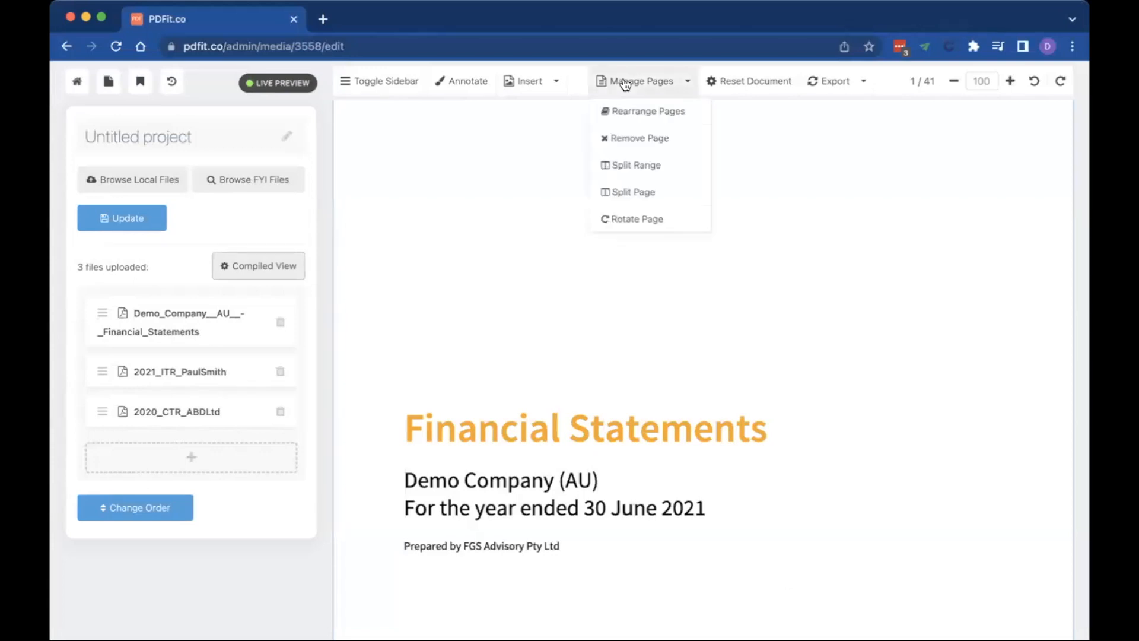
left_click(634, 165)
left_click(468, 364)
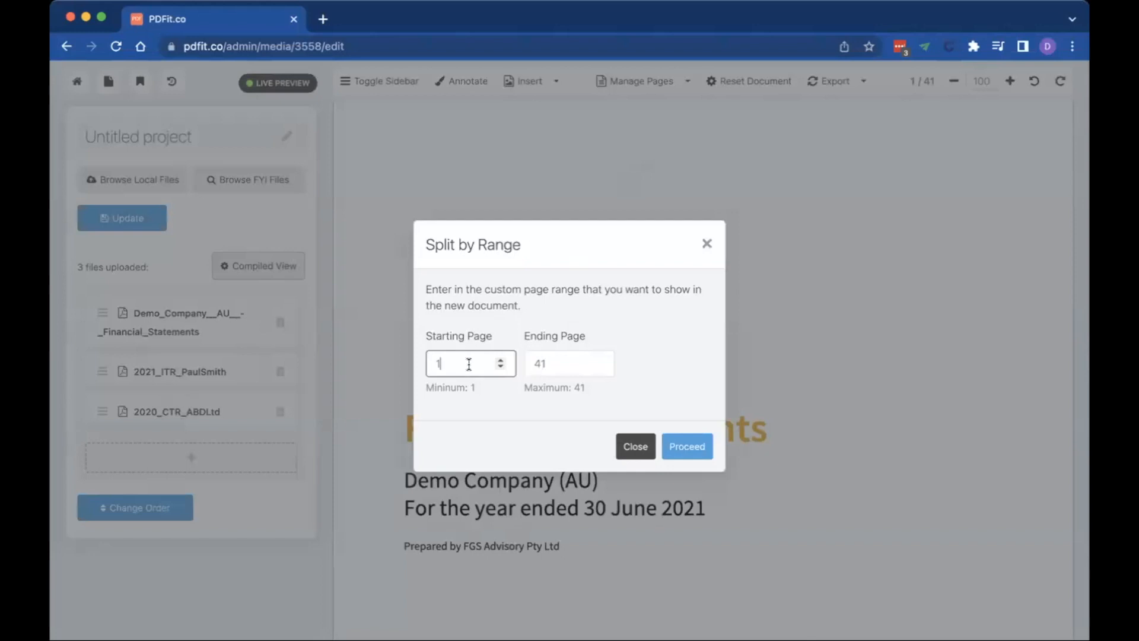
key("BackSpace")
type("5")
key("Tab")
type("15")
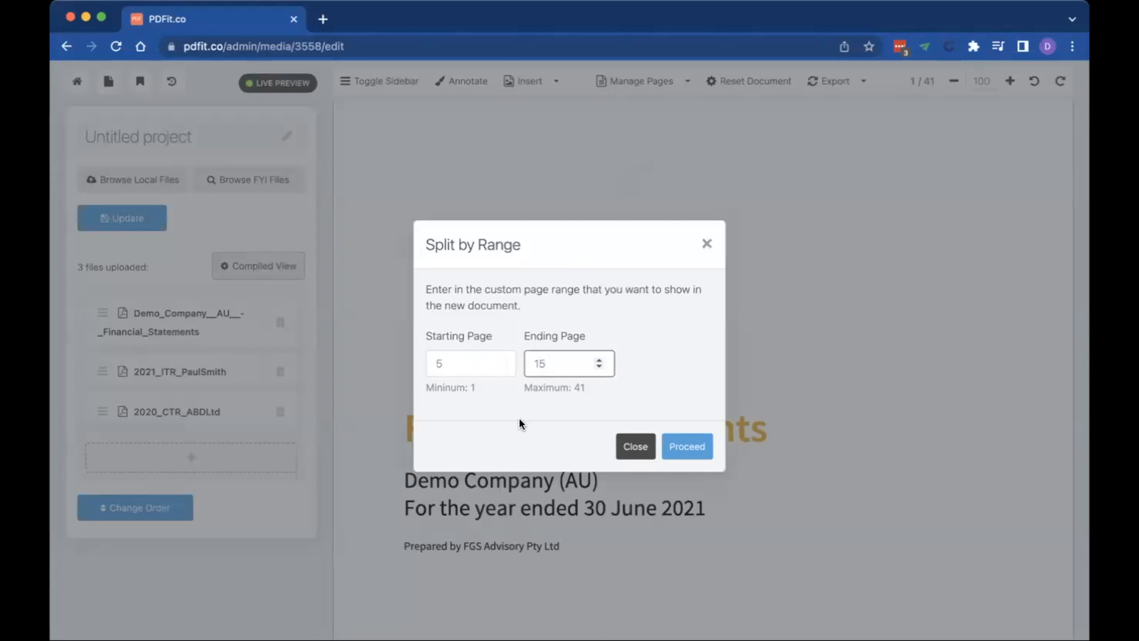
left_click(626, 449)
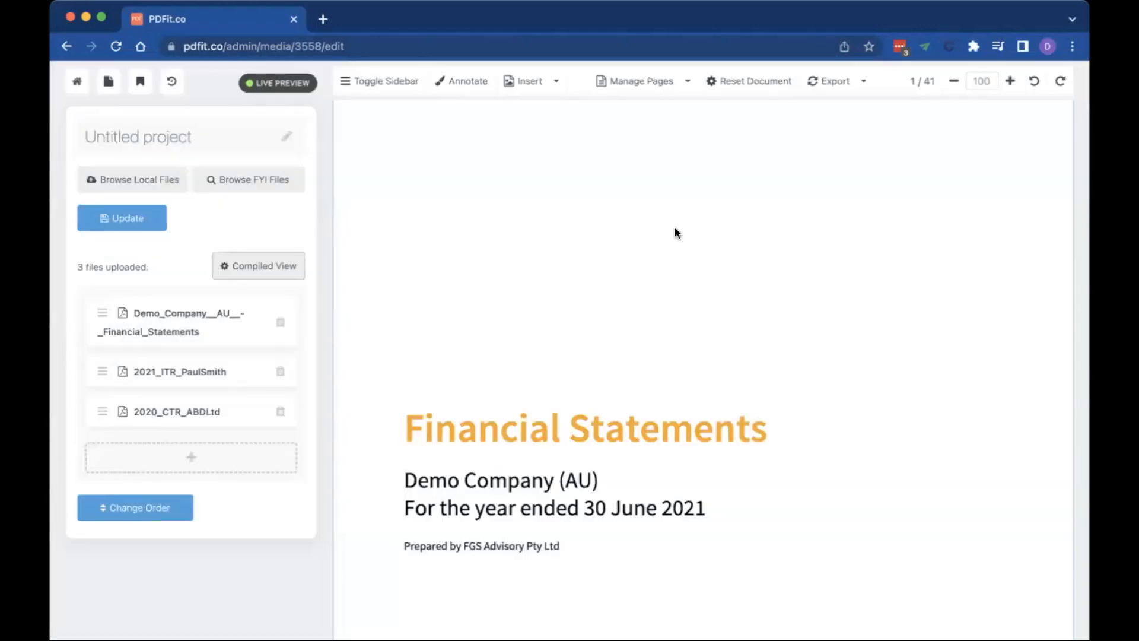
- Open the split-by-page view, maximize it and shrink the page thumbnails to nine per row
left_click(656, 81)
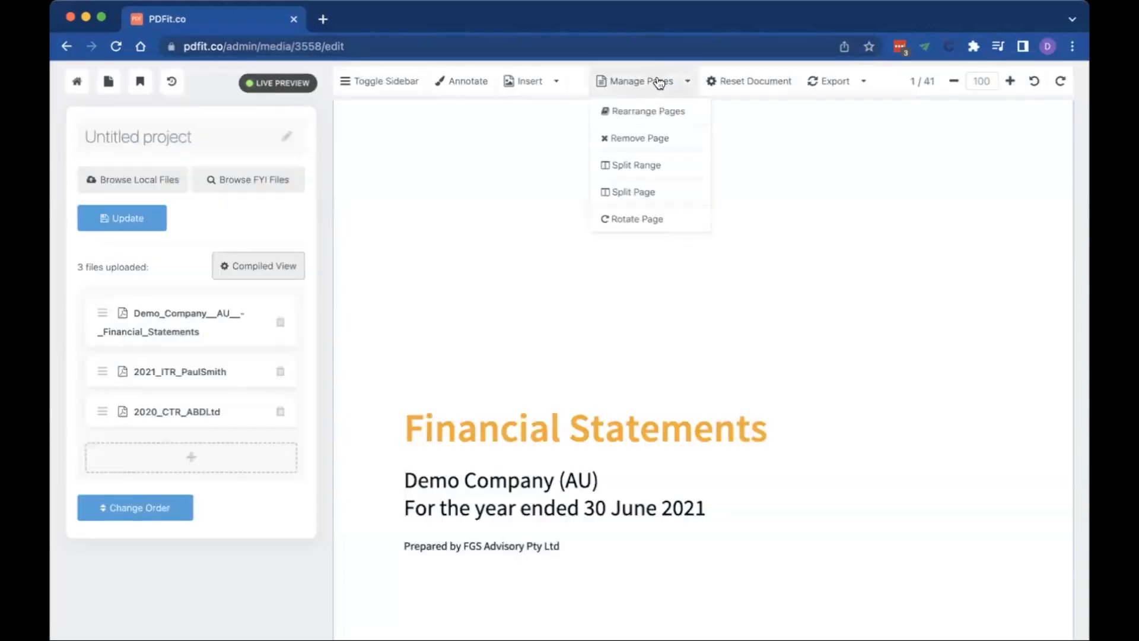
left_click(630, 193)
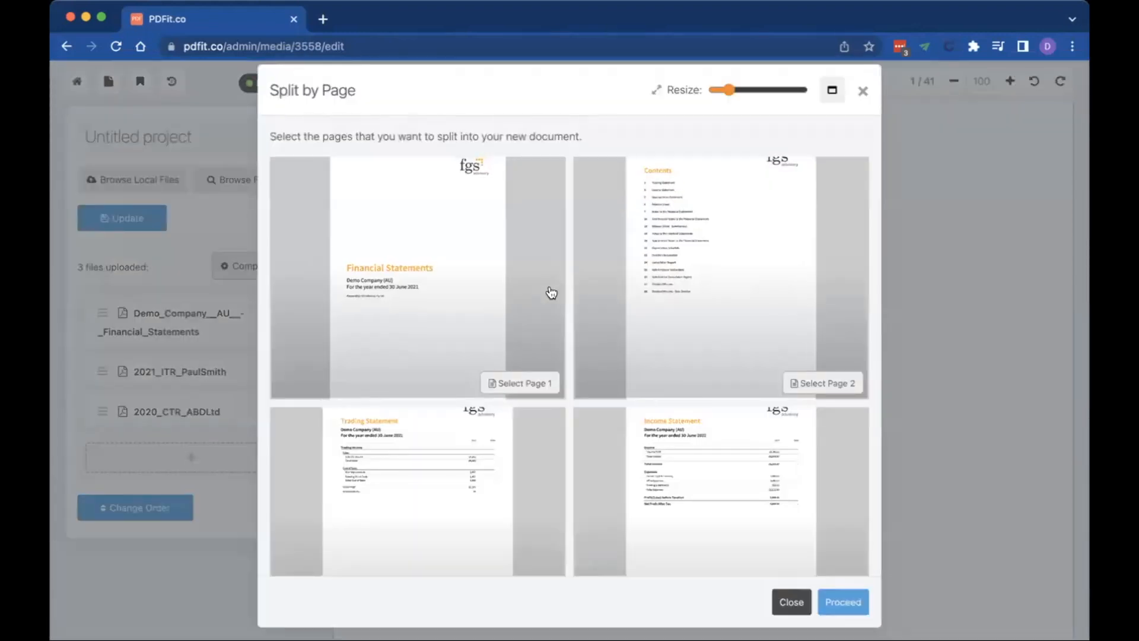
scroll(549, 292, "down", 1)
left_click(833, 90)
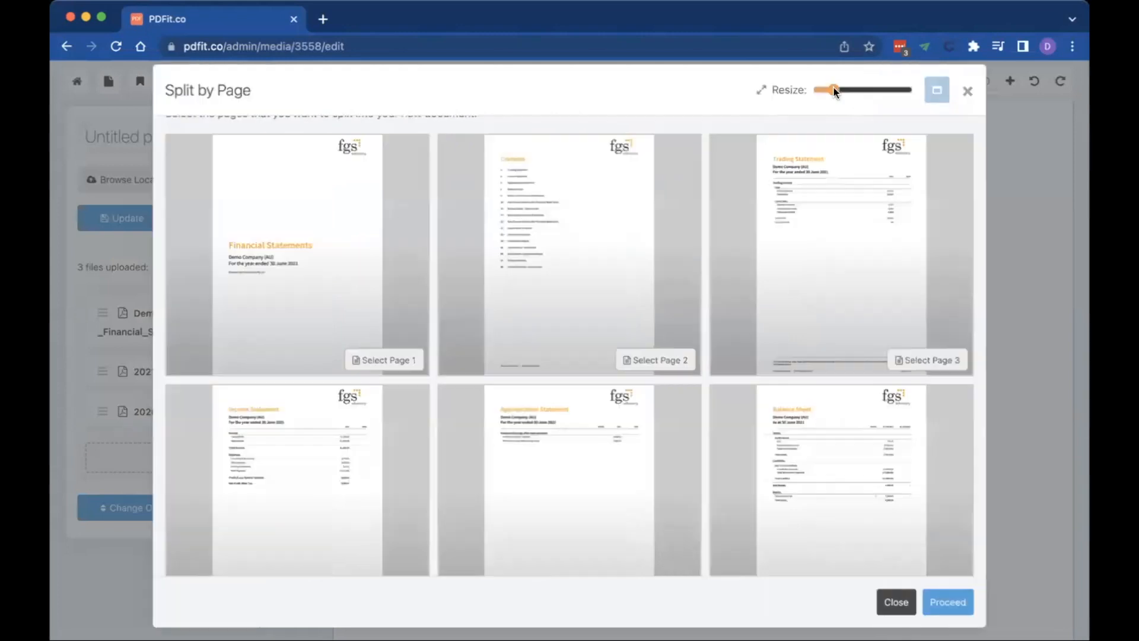
left_click_drag(833, 87, 904, 85)
left_click(902, 87)
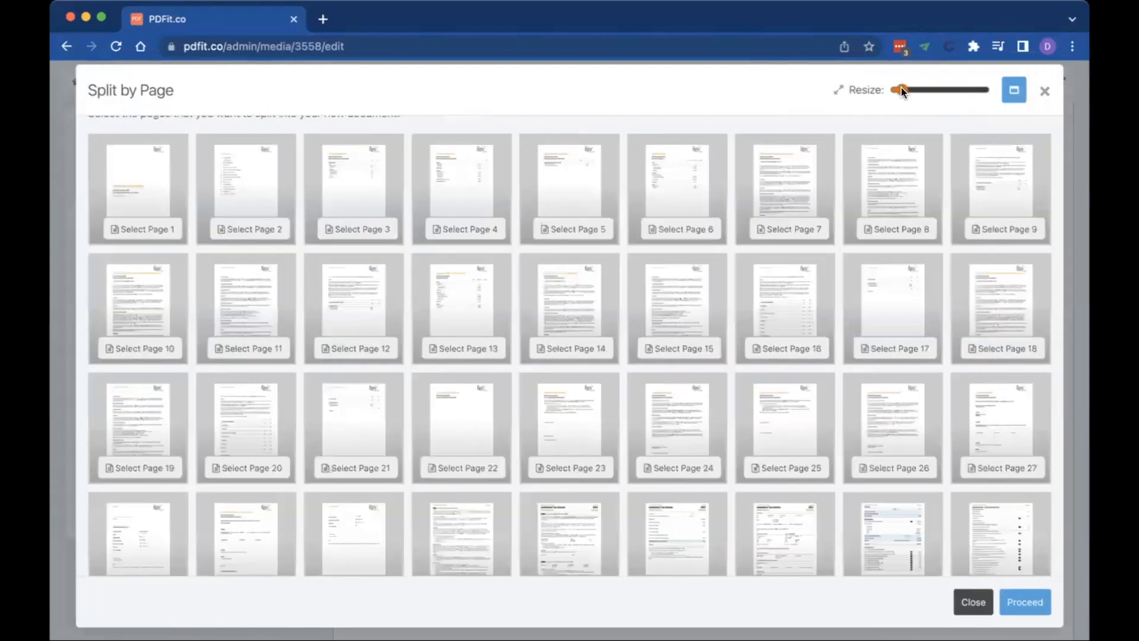
- Select pages 15, 23, 25 and 35 for the split, and close it without applying
left_click(690, 311)
left_click(576, 423)
left_click(777, 447)
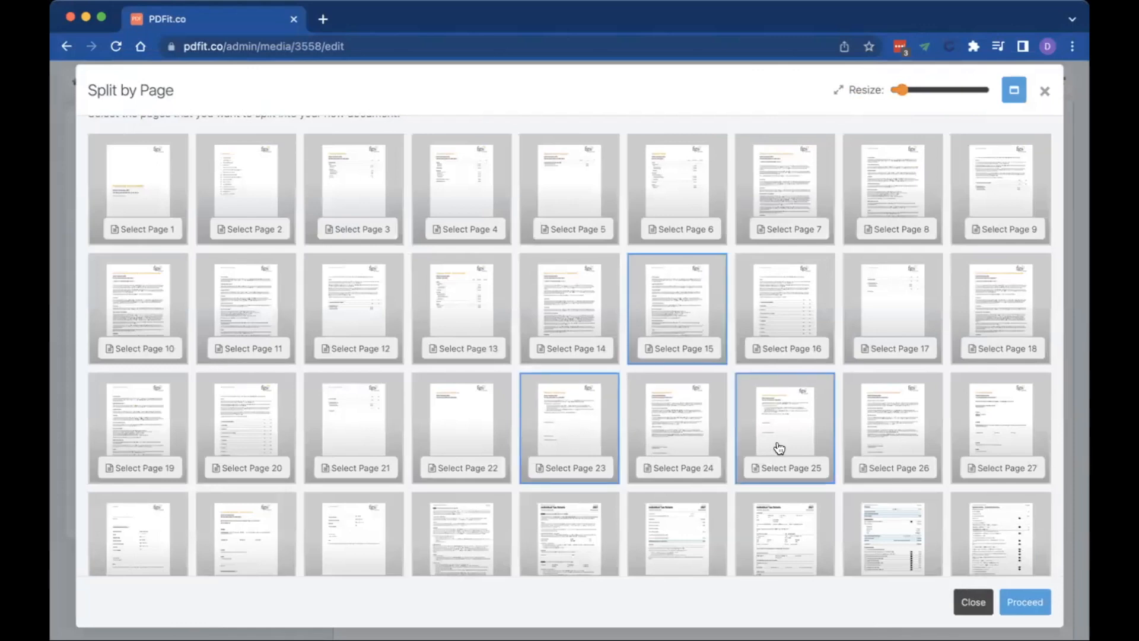
left_click(883, 538)
scroll(883, 538, "down", 3)
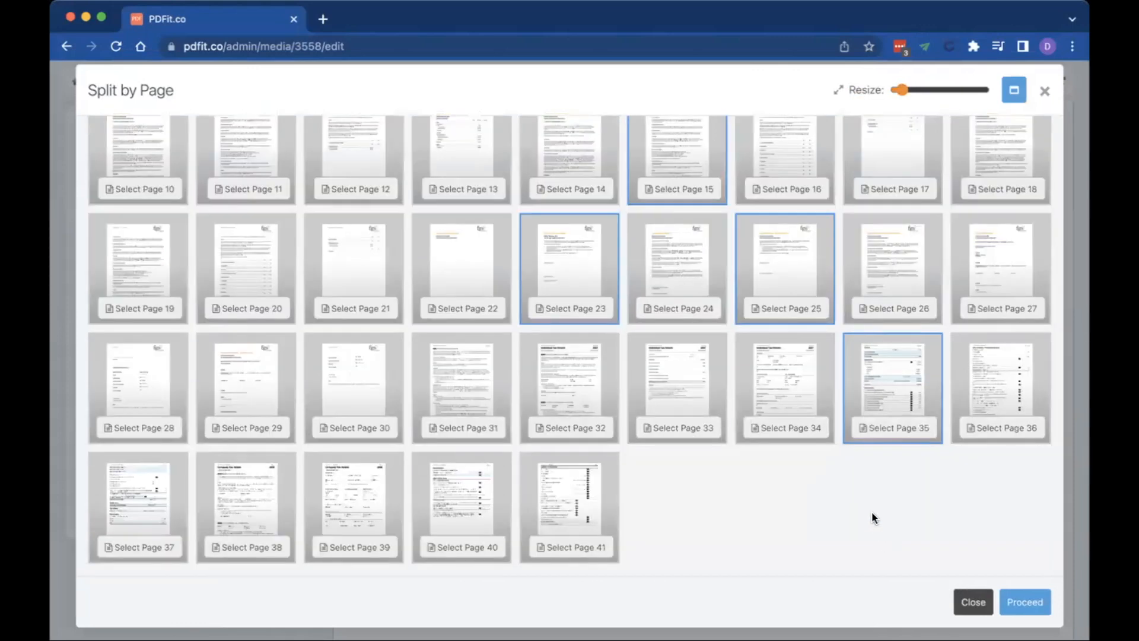
left_click(974, 604)
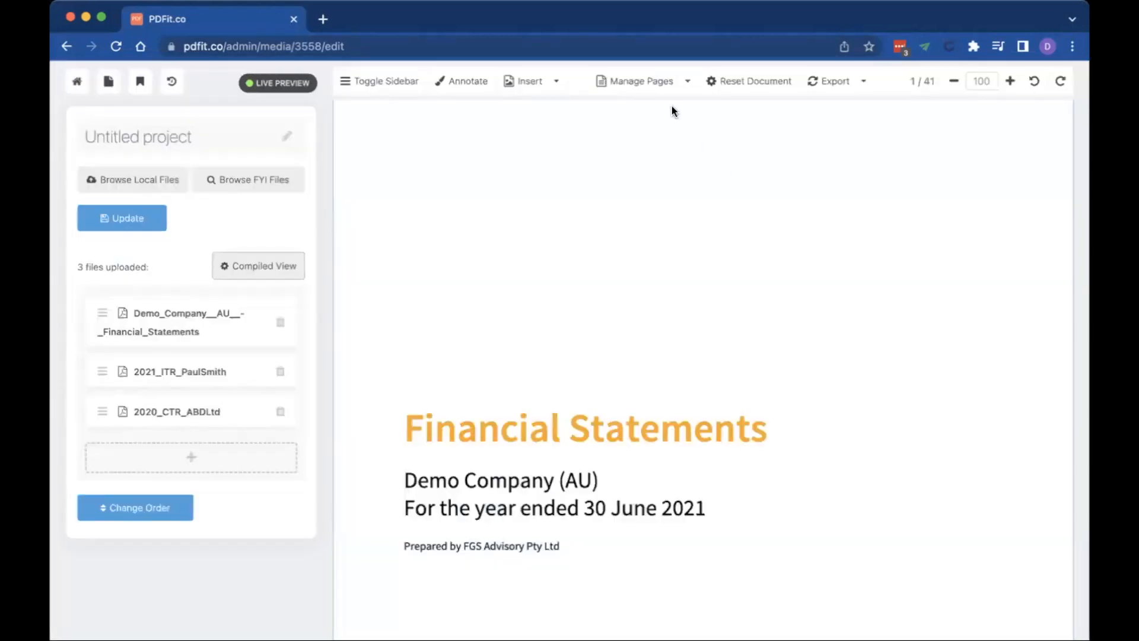
- Open page rotation and try the selection of all pages and odd pages, ending with the even pages selected
left_click(655, 82)
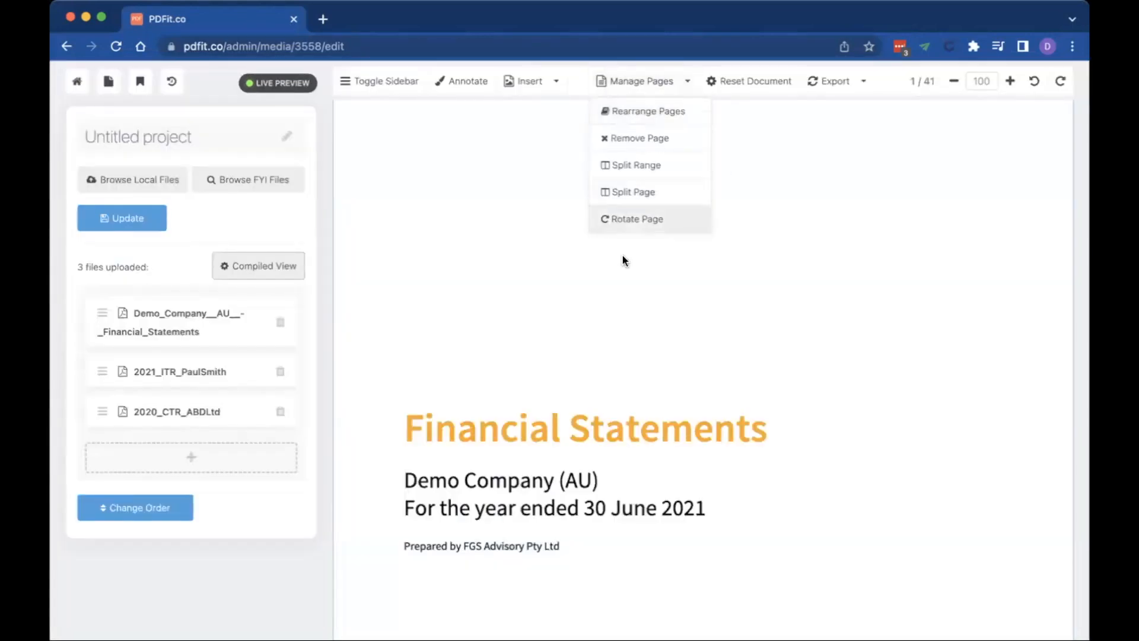
left_click(625, 228)
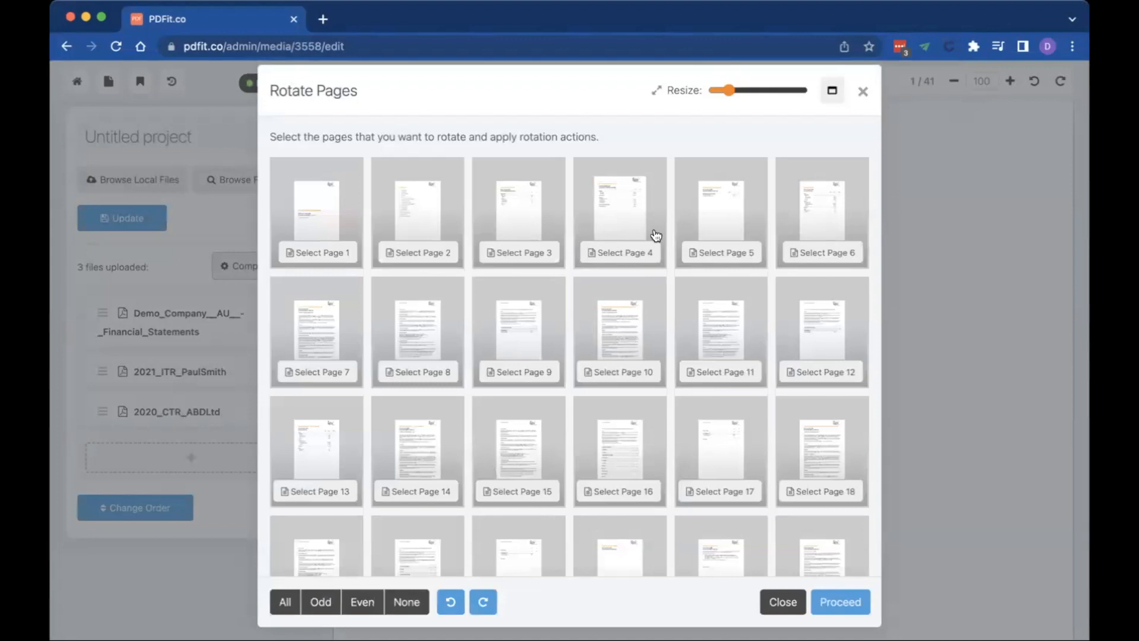
left_click(287, 602)
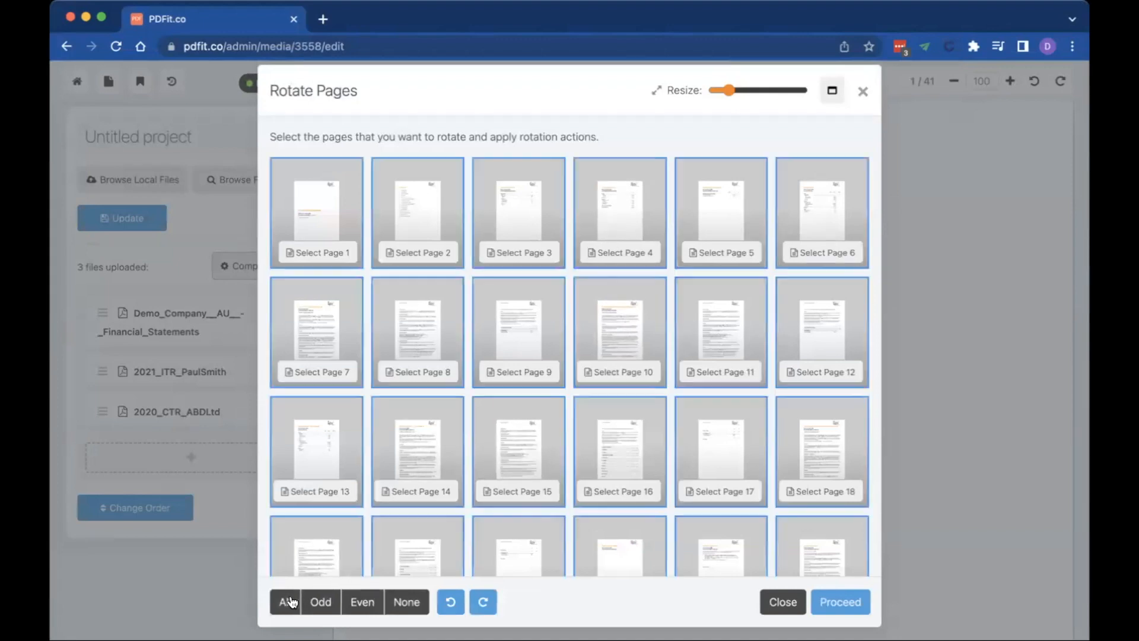
left_click(320, 601)
left_click(346, 600)
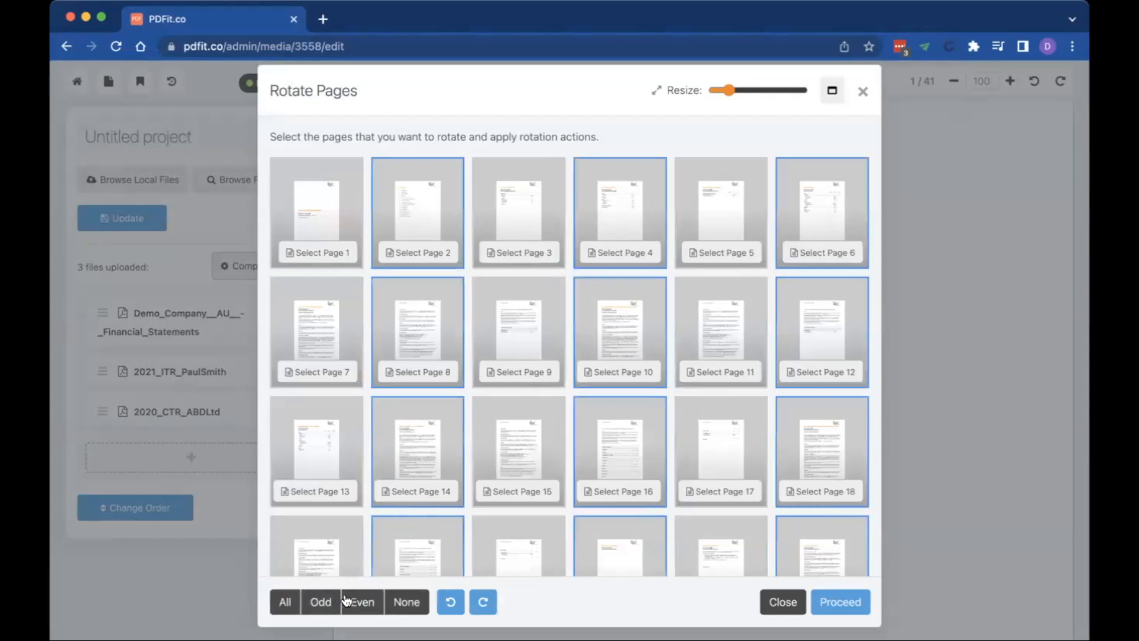
- Rotate the even pages once clockwise and twice counterclockwise, and close the rotation without applying it
left_click(482, 603)
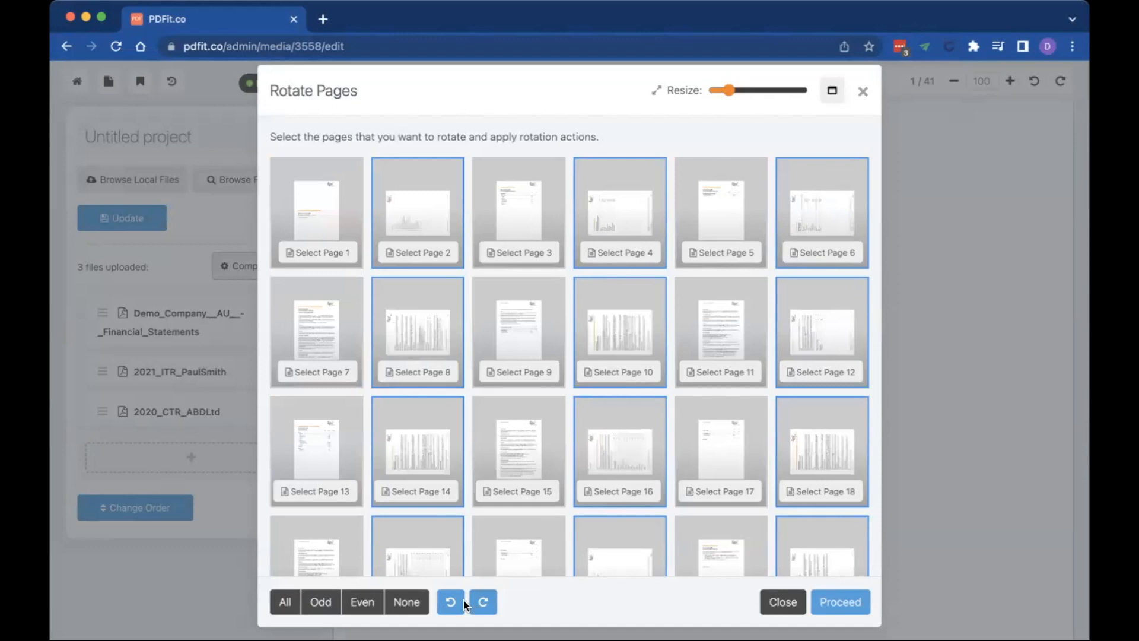
left_click(454, 602)
left_click(455, 603)
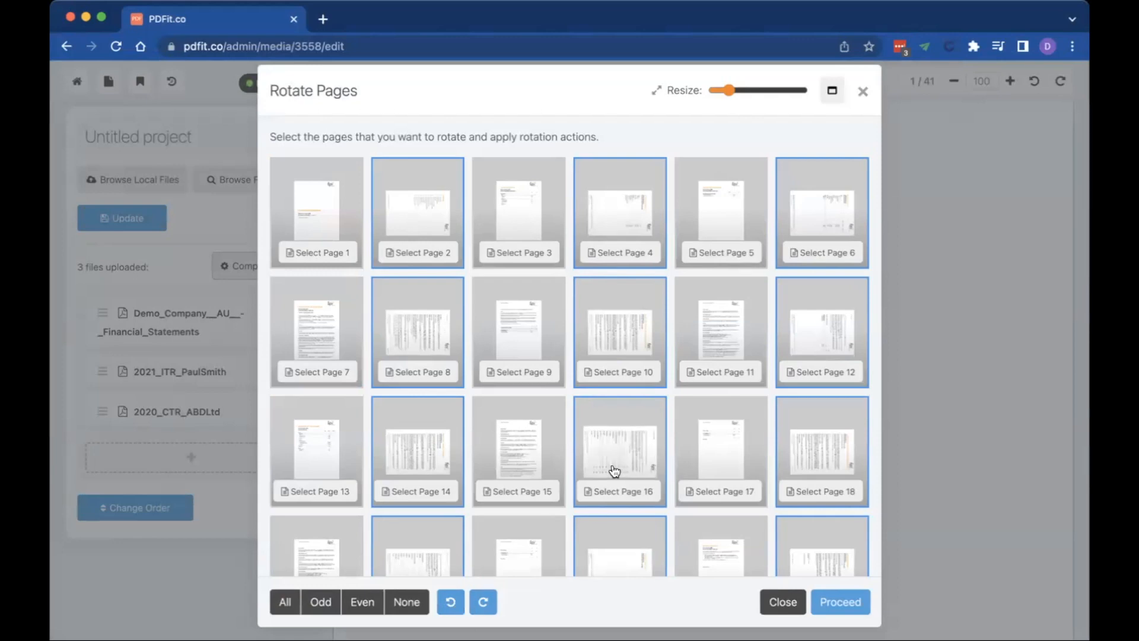
left_click(774, 598)
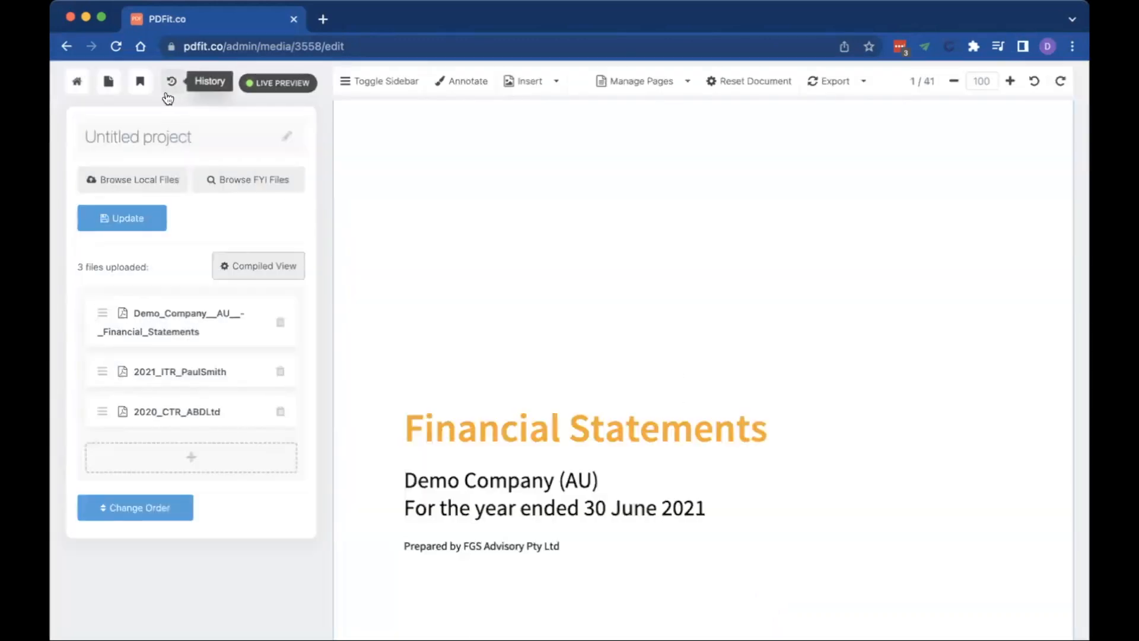
- Fill in a new bookmark for page 1 labelled Cover Page, and close it without saving
left_click(137, 84)
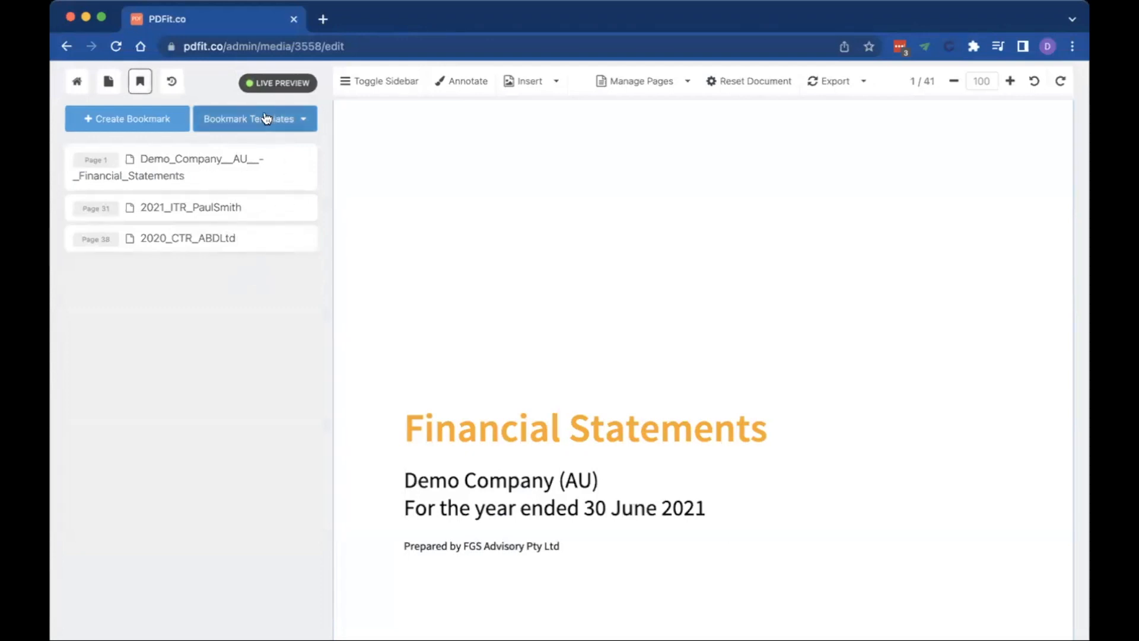
left_click(179, 120)
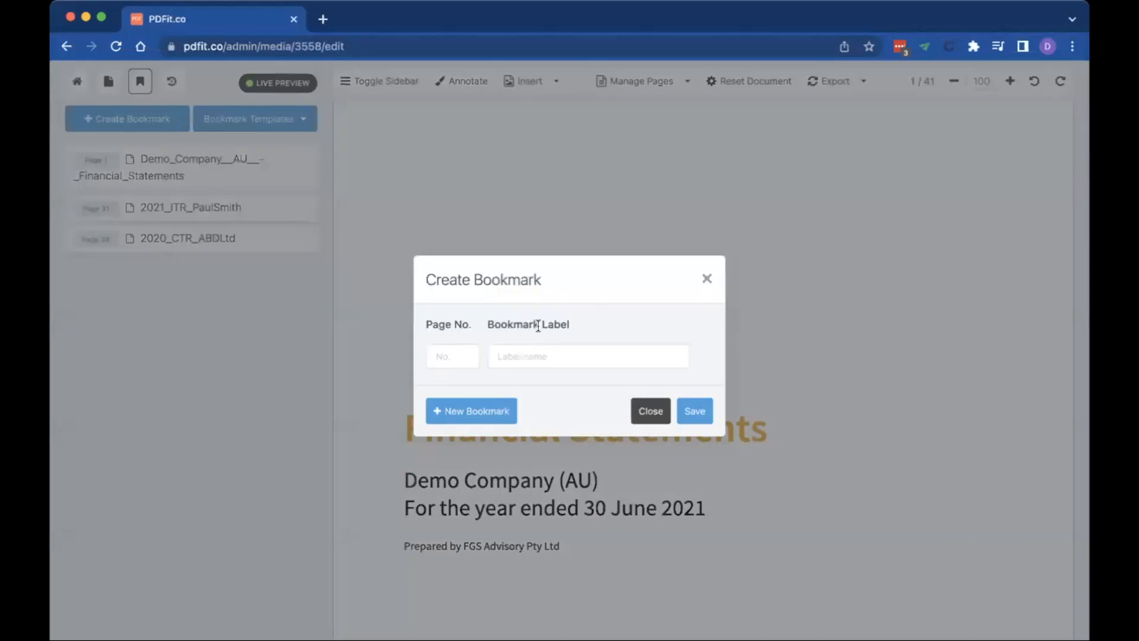
left_click(450, 355)
type("1")
key("Tab")
type("Cover")
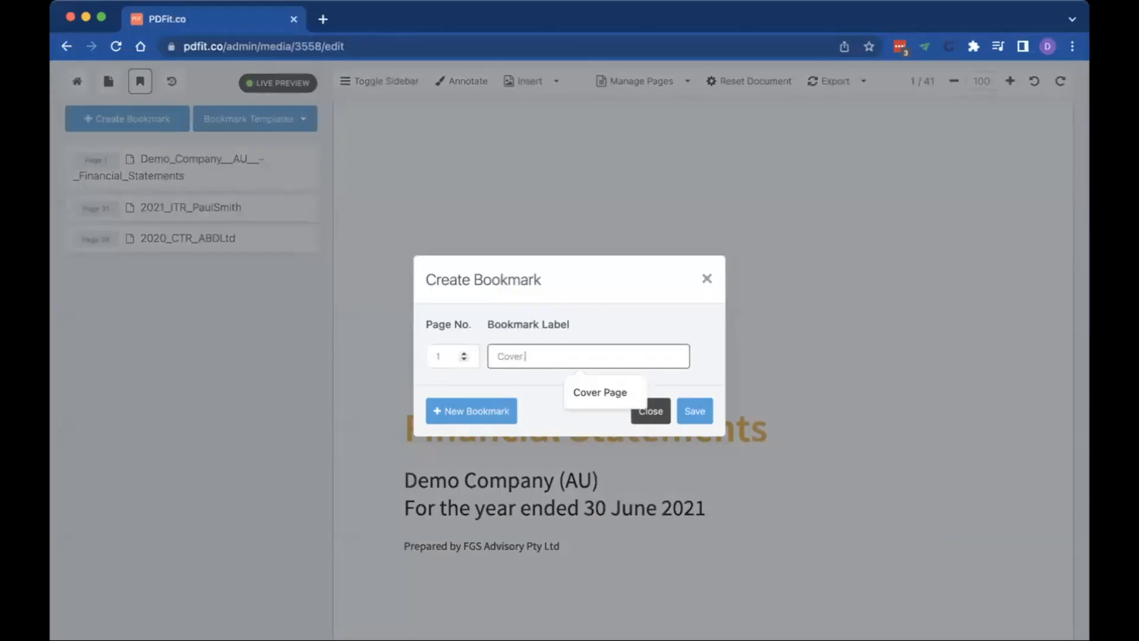
left_click(633, 389)
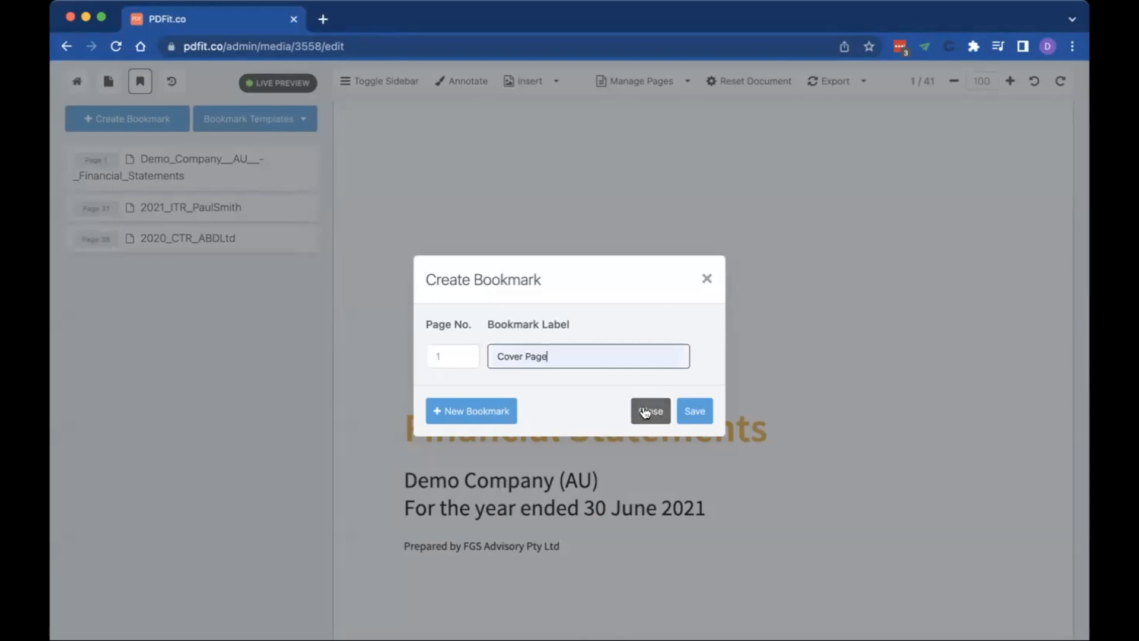
left_click(648, 411)
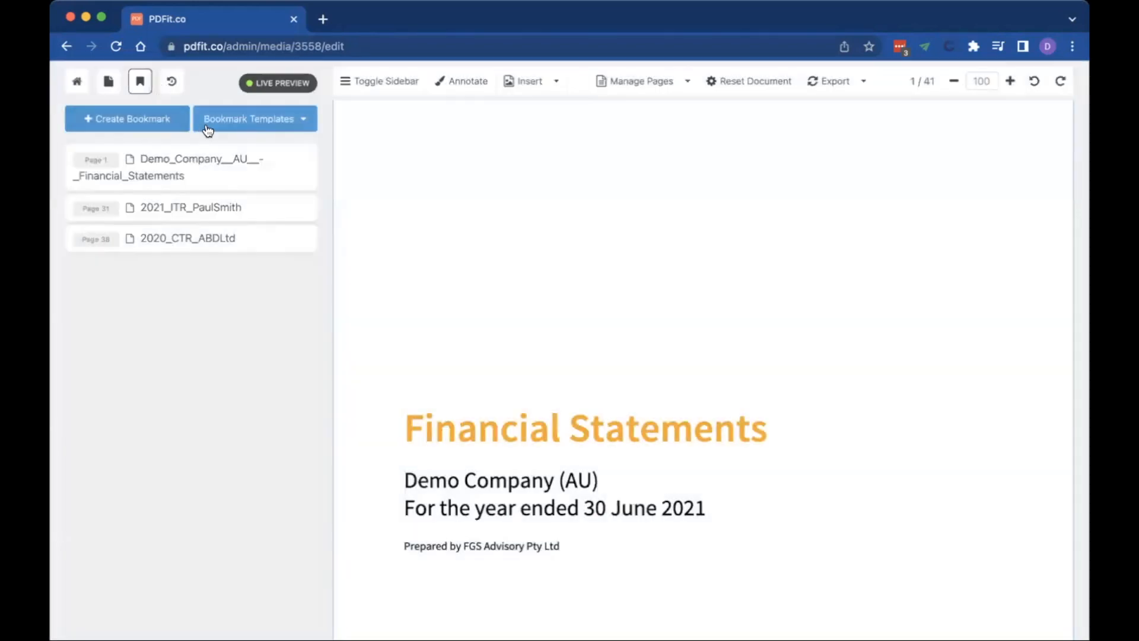
- Look over the bookmark template options and return to the project's file list
left_click(207, 129)
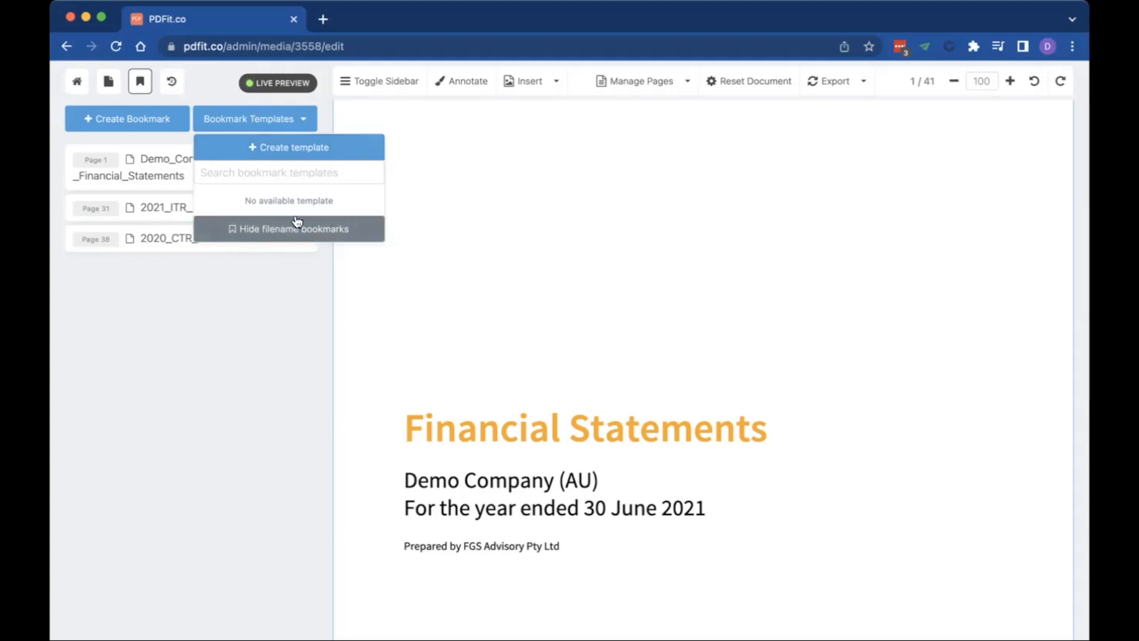
left_click(164, 305)
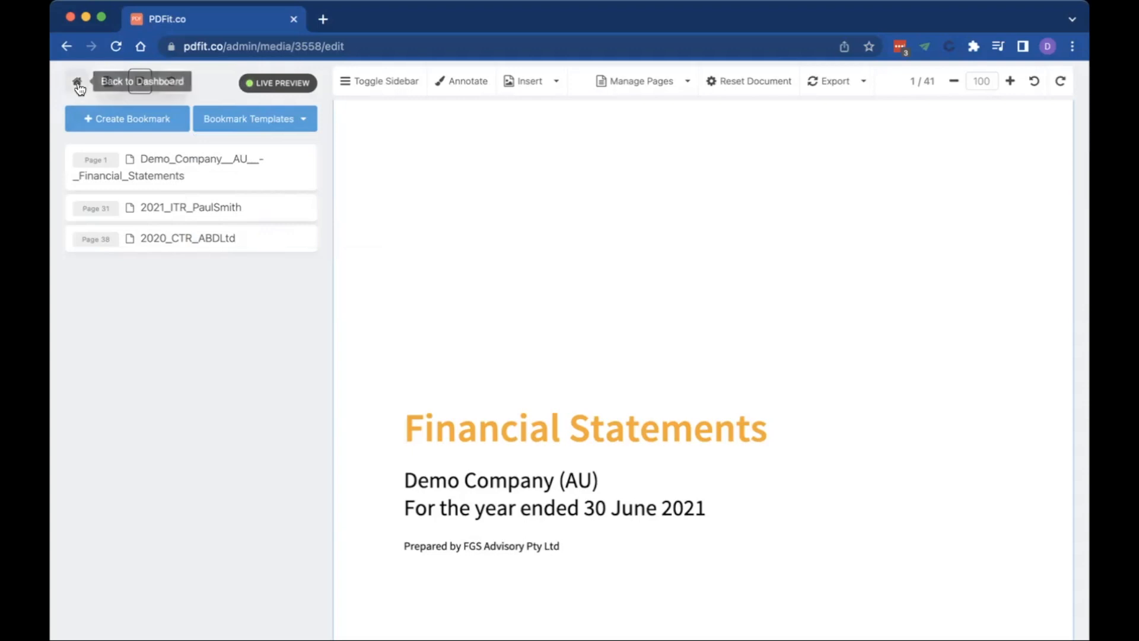
left_click(108, 82)
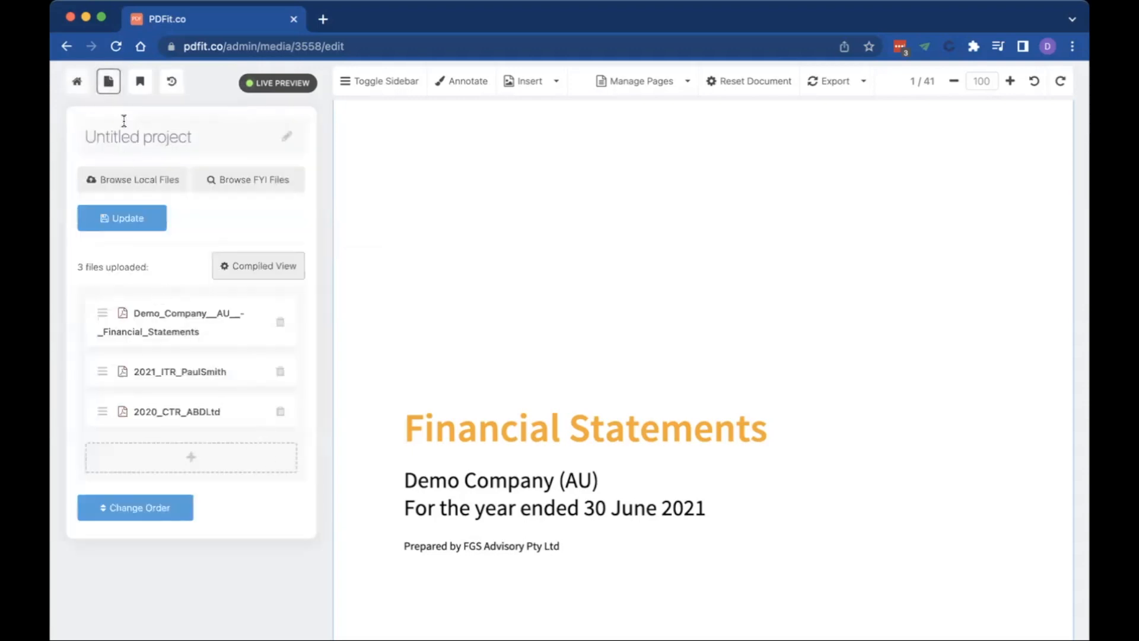
- Hide the filename bookmarks in the project's bookmark list
left_click(136, 89)
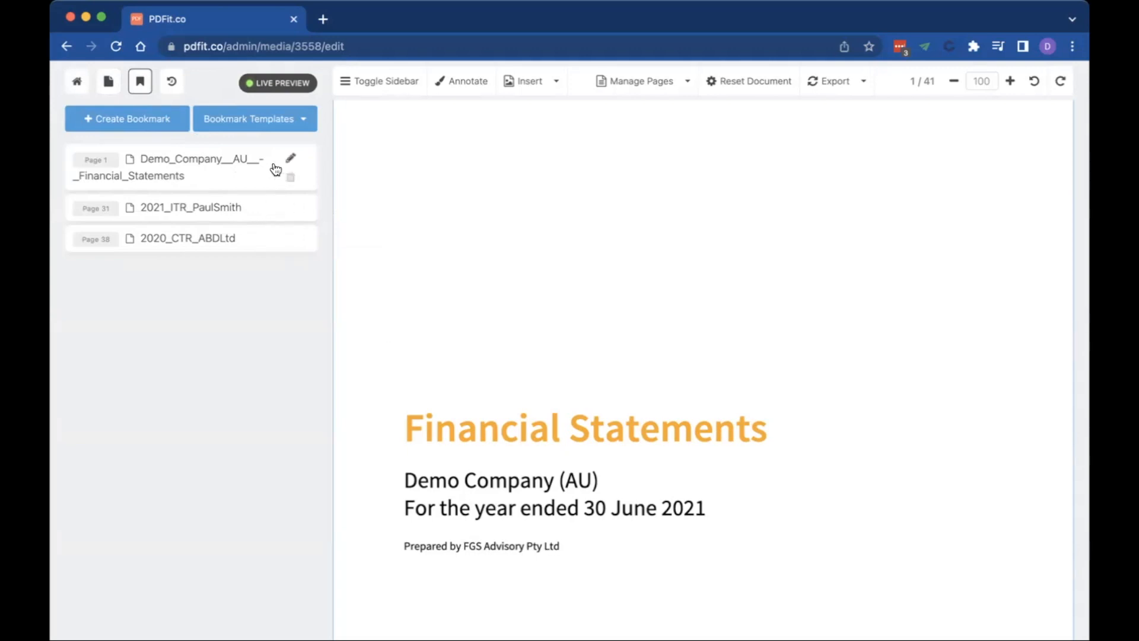
left_click(255, 127)
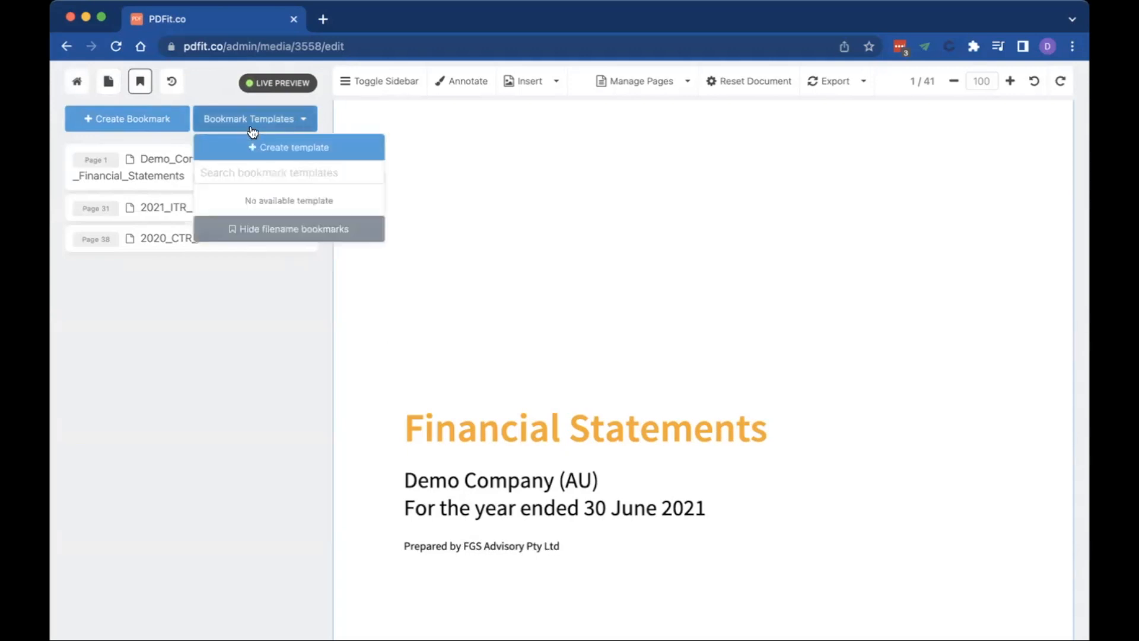
left_click(252, 236)
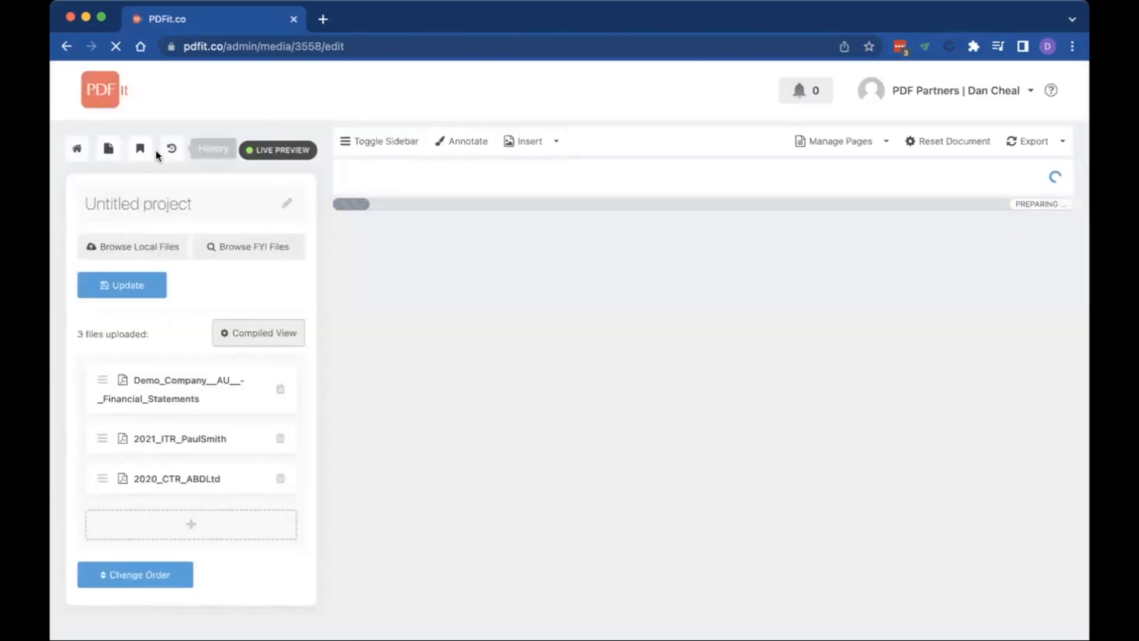
- Show the filename bookmarks again in the project's bookmark list
left_click(147, 151)
left_click(270, 181)
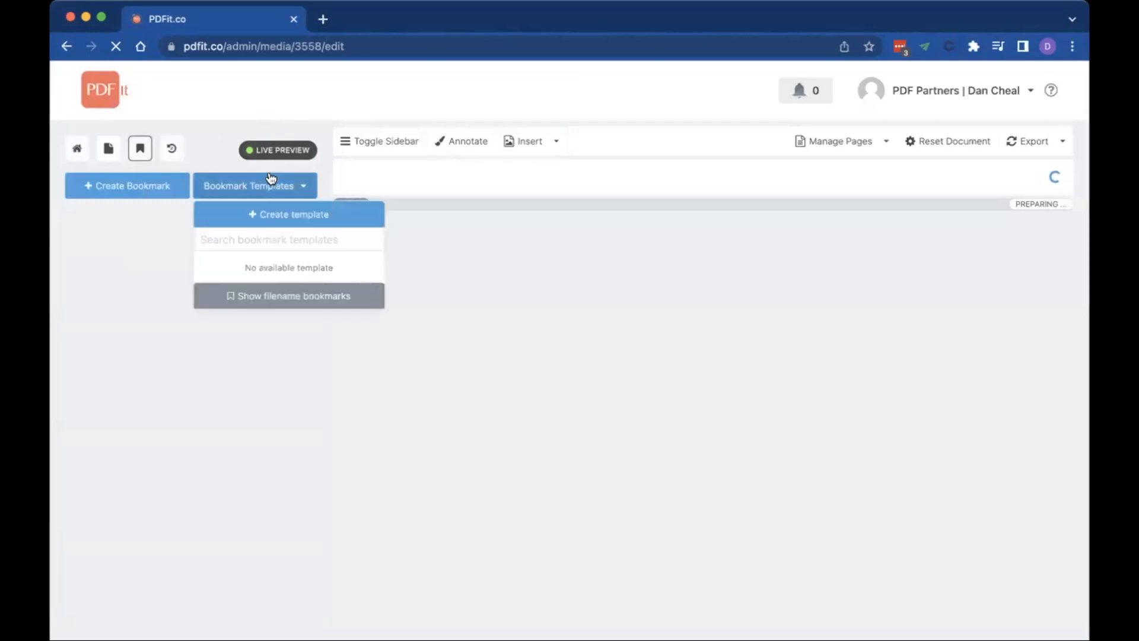
left_click(267, 303)
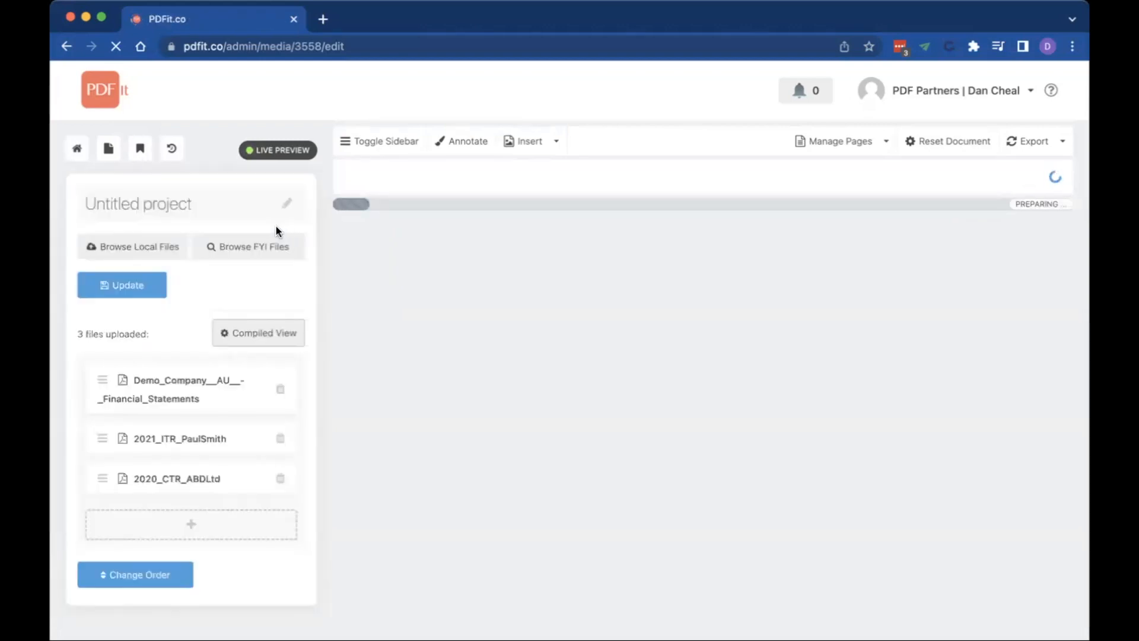
- Change the page number of the Demo Company Financial Statements bookmark to 4, and close the edit without saving
left_click(140, 149)
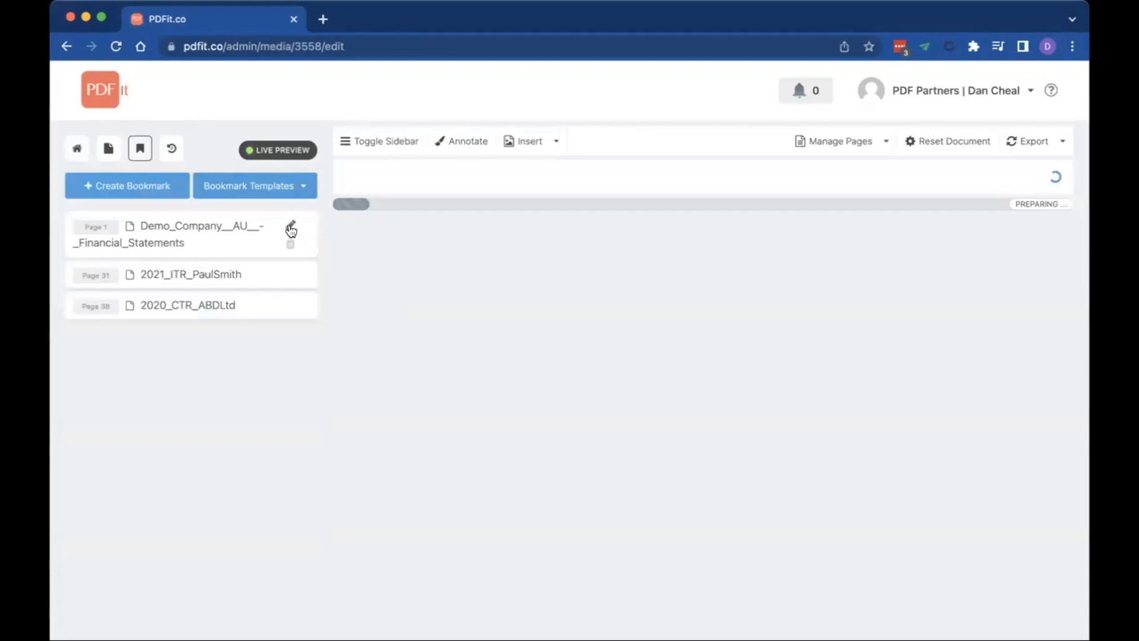
left_click(289, 227)
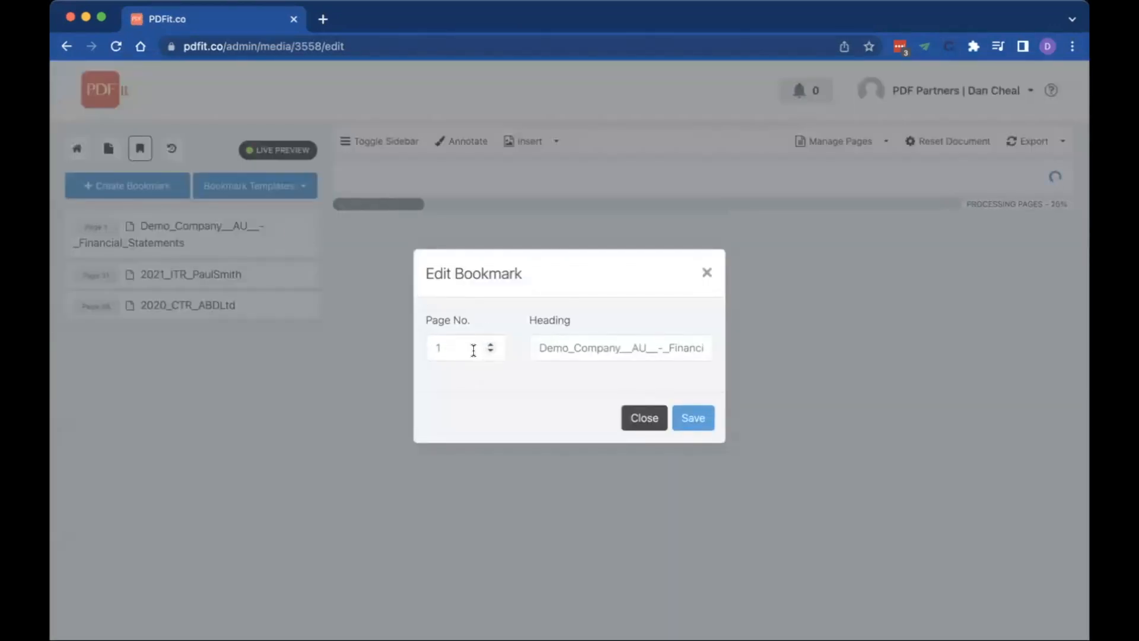
left_click(472, 349)
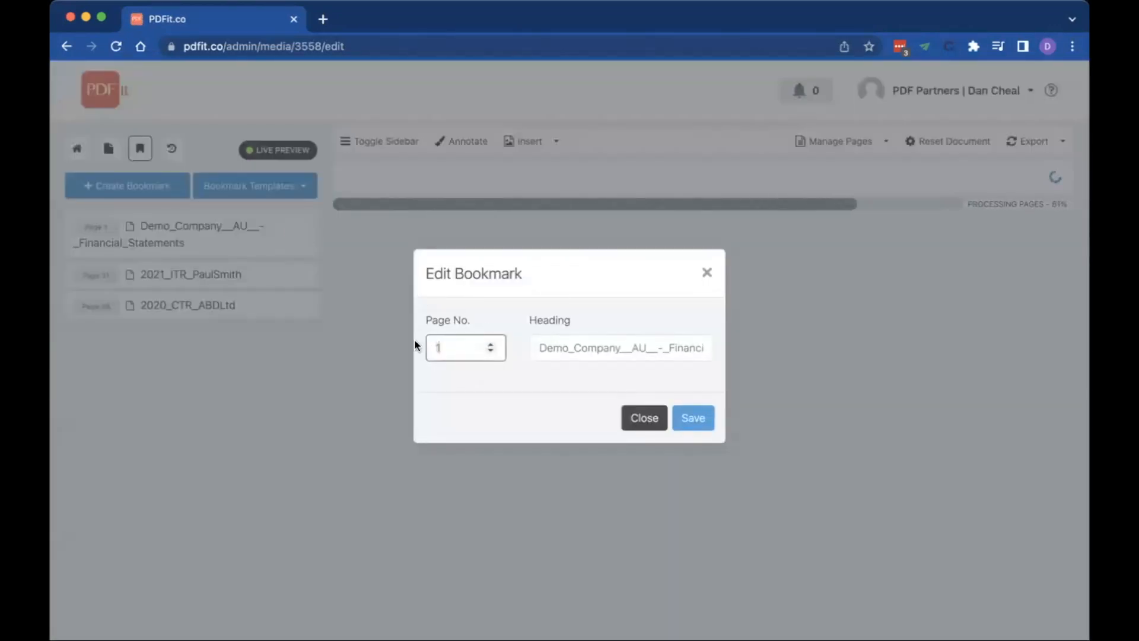
type("4")
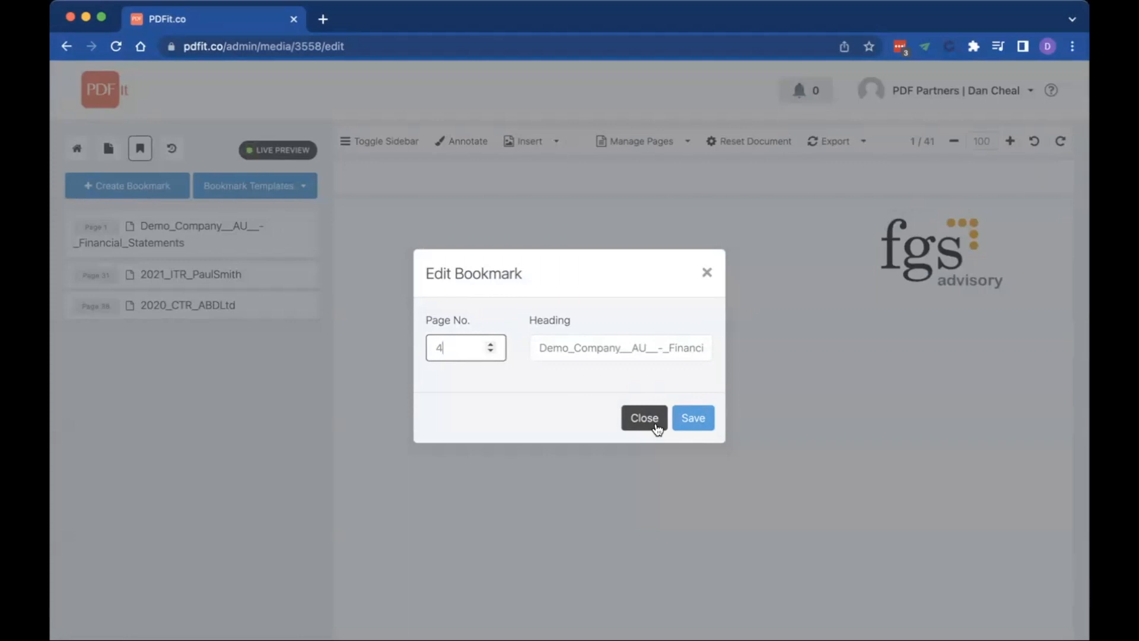
left_click(644, 418)
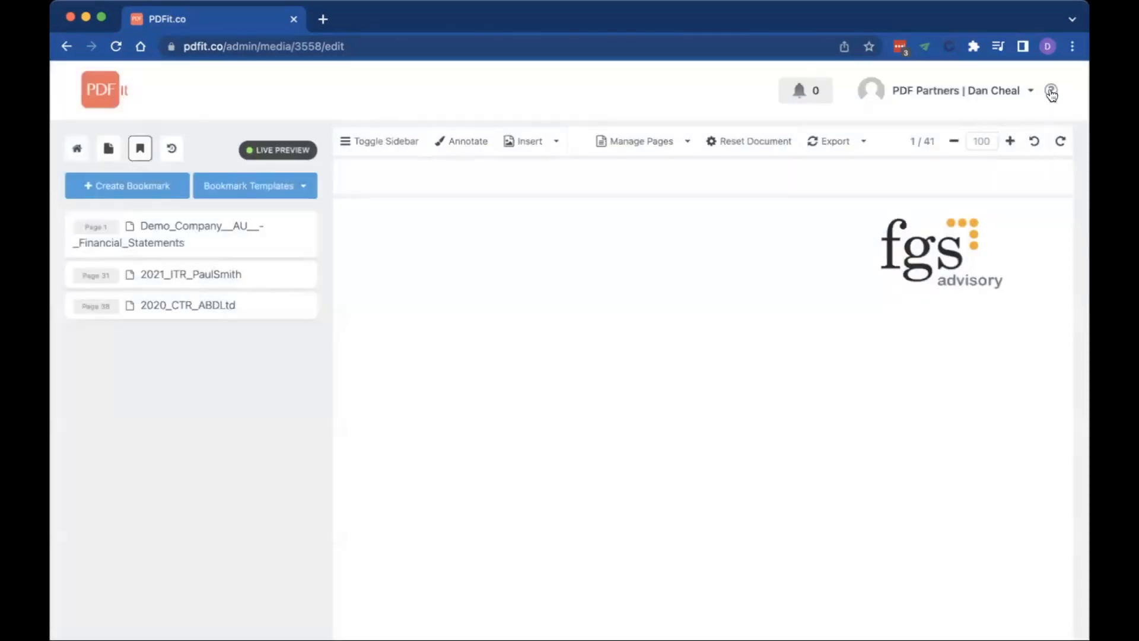
- Open the help and support options
left_click(1051, 91)
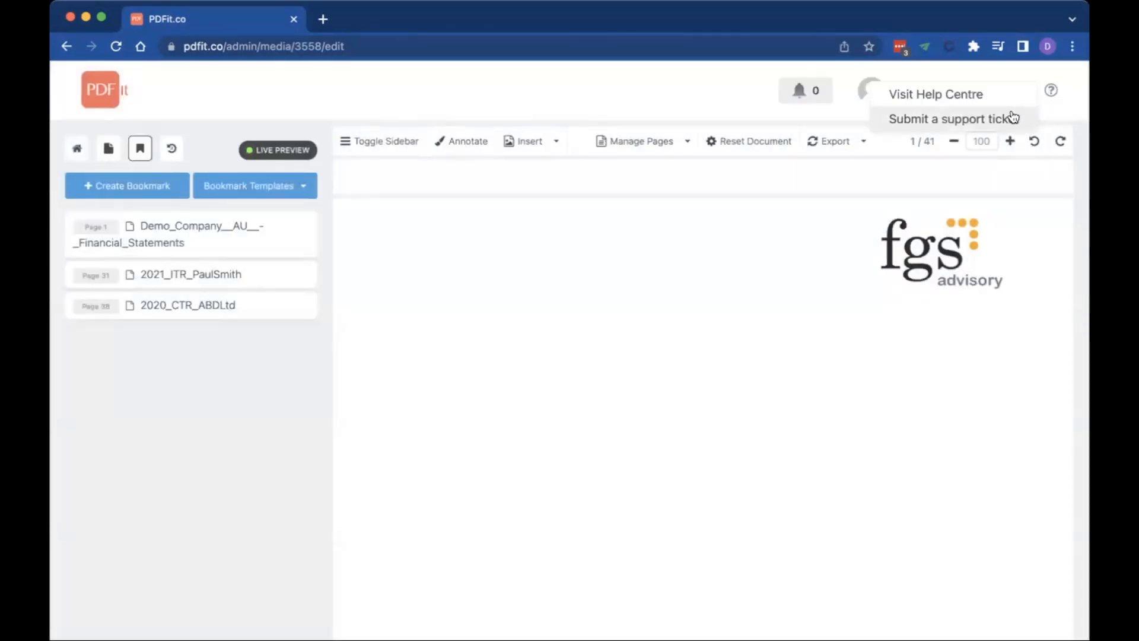